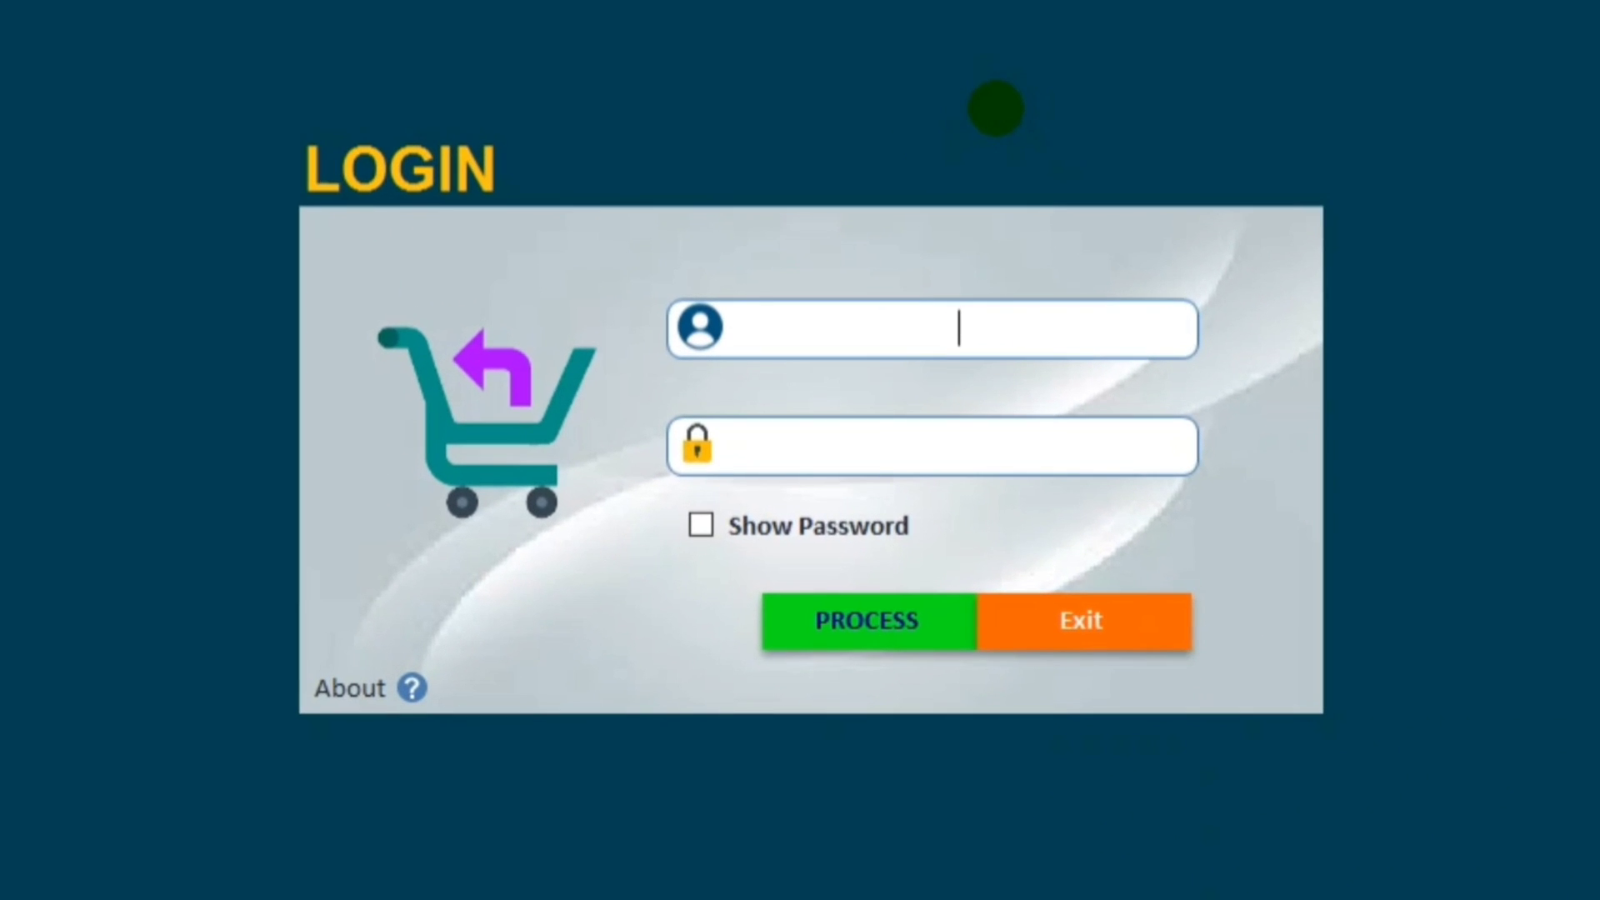
# - Enter the login username, fixing its last letter, and move to the password field
pyautogui.write('popou')
pyautogui.press('BackSpace')
pyautogui.write('y')
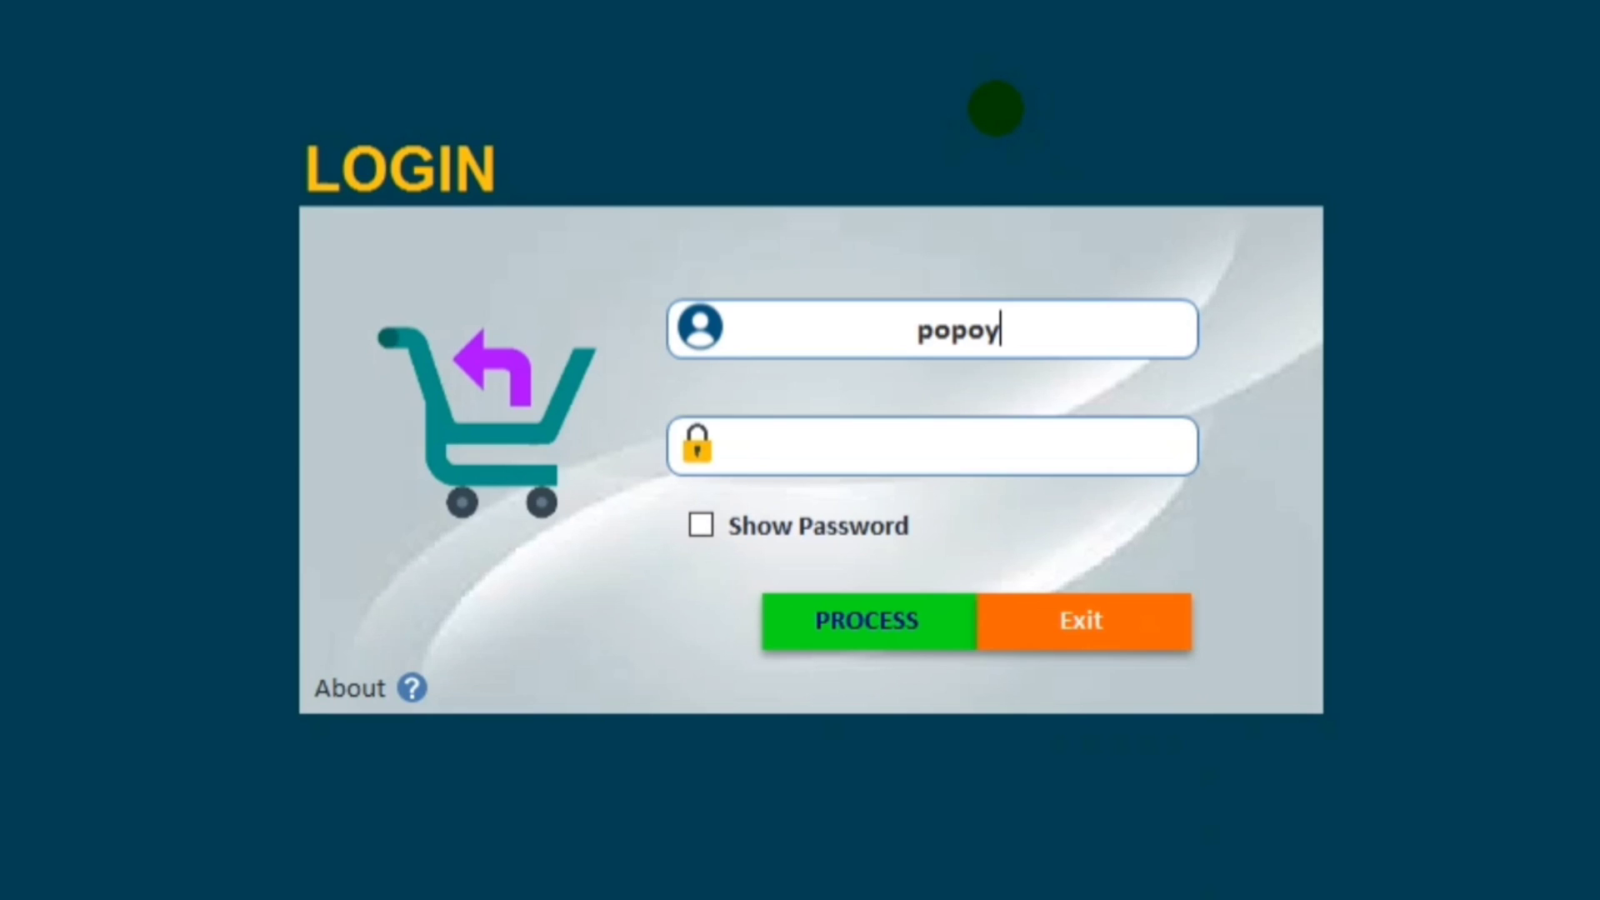
pyautogui.press('Tab')
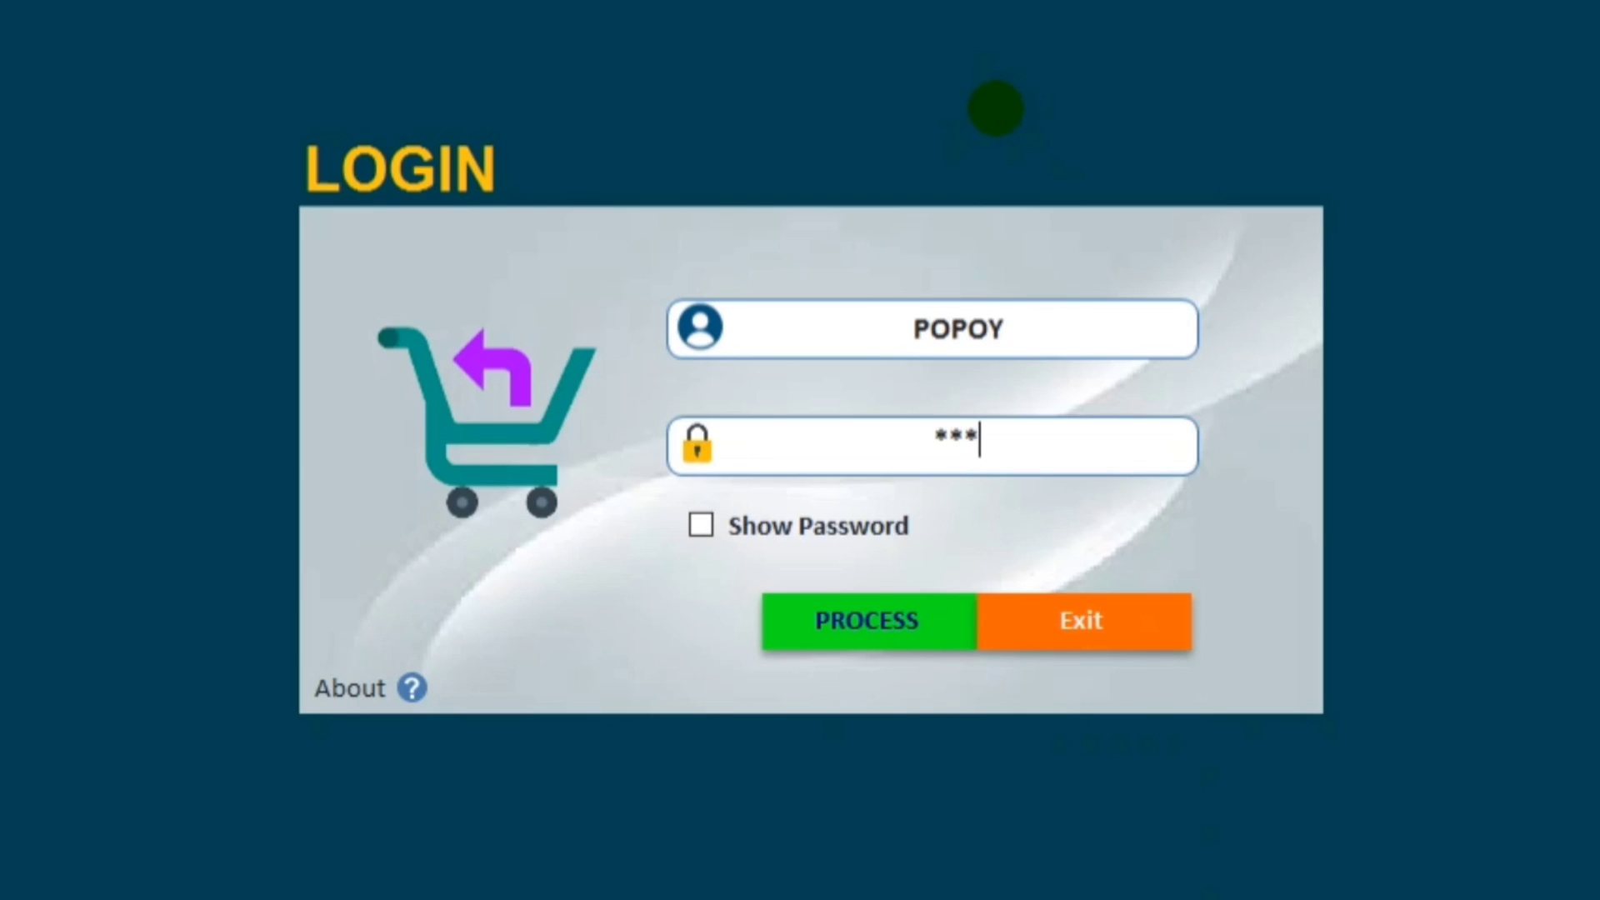
# - Finish signing in and open the Employee form from the dashboard sidebar
pyautogui.click(796, 602)
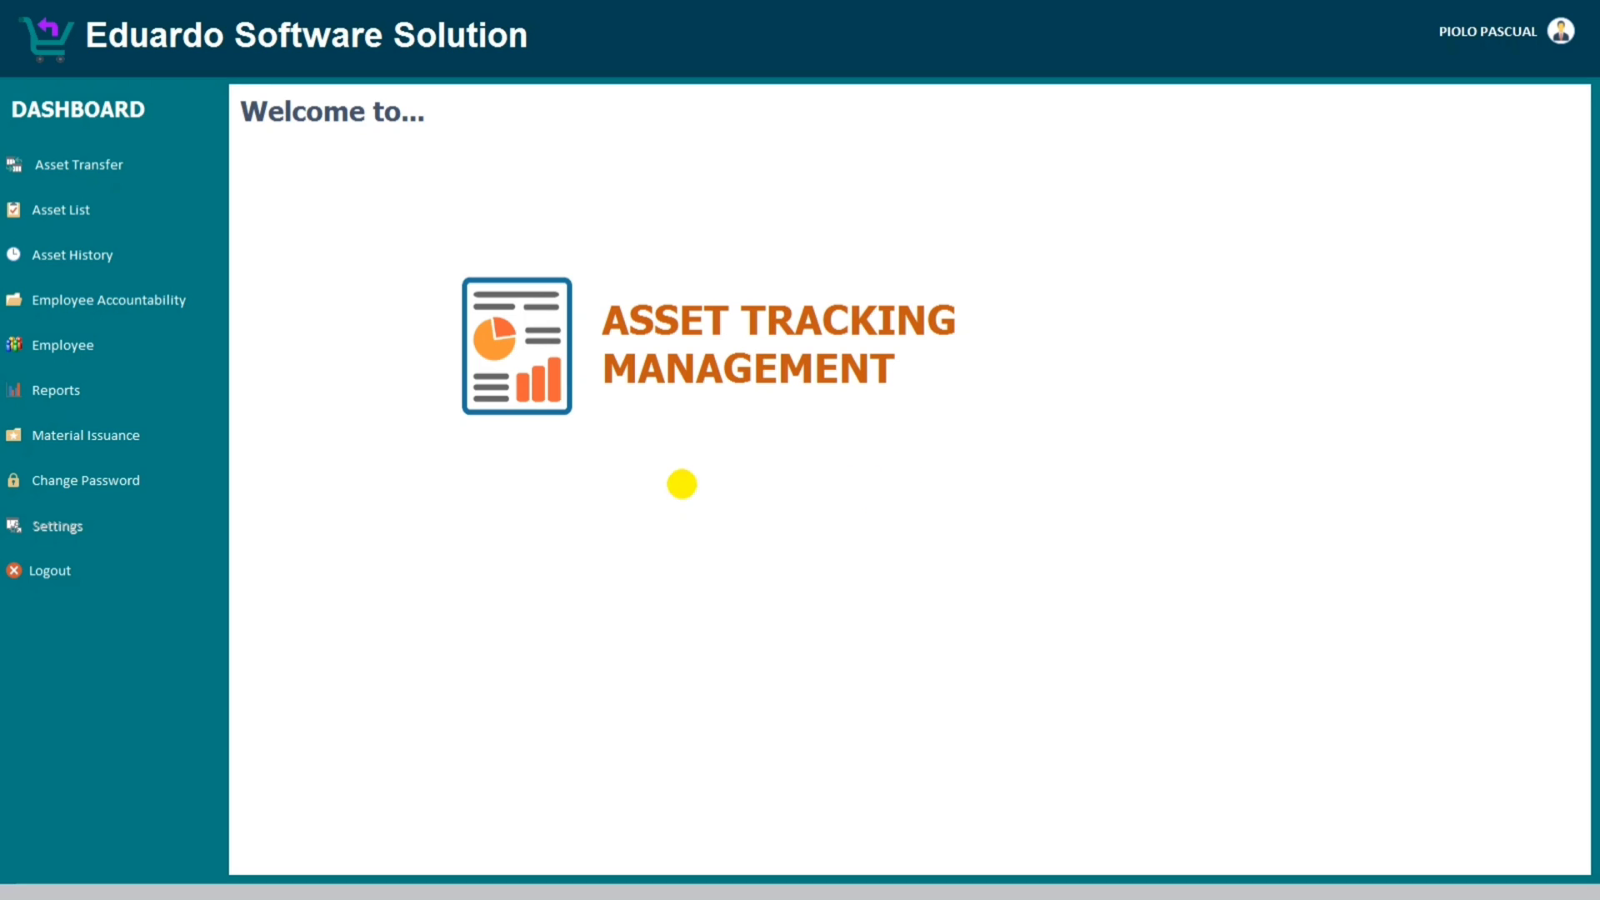
pyautogui.click(86, 348)
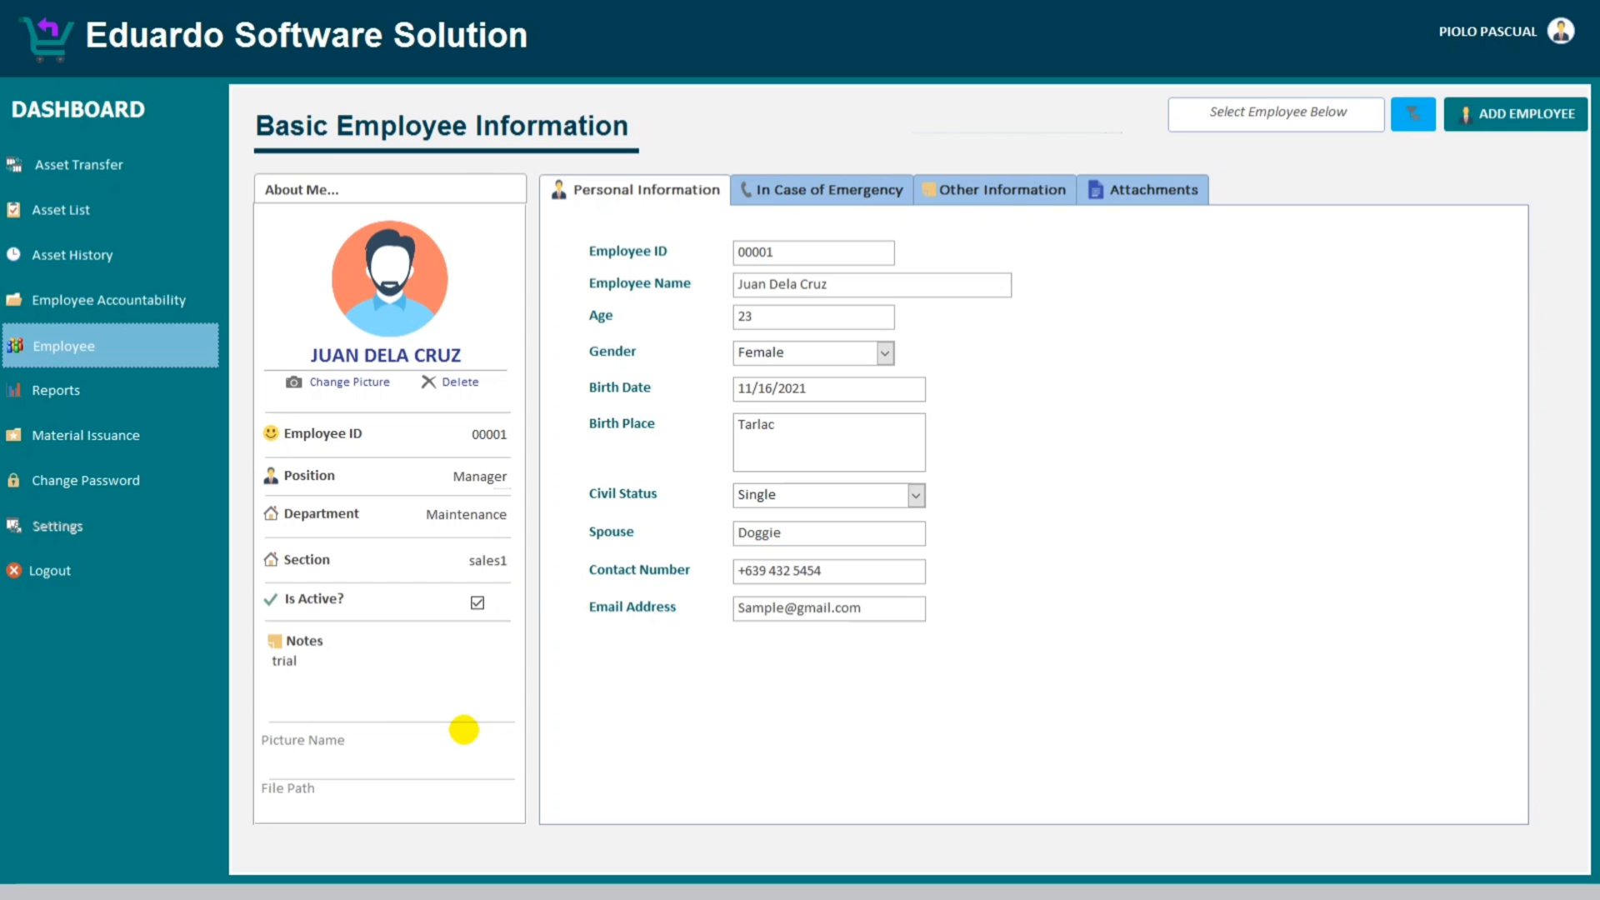
pyautogui.hotkey('alt', 'Tab')
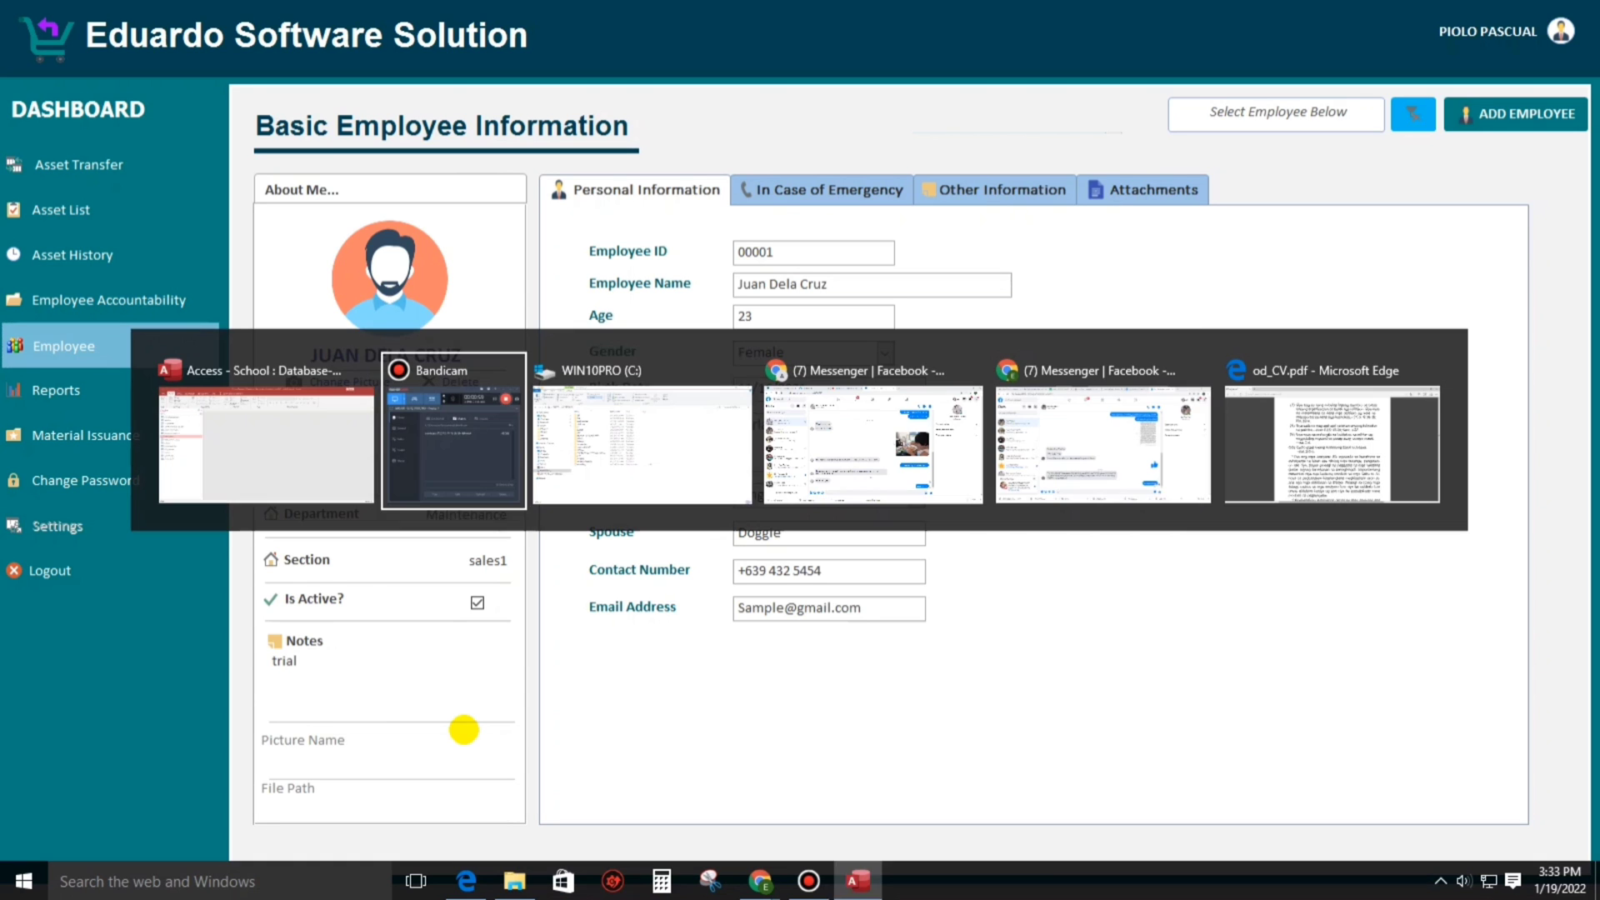
pyautogui.hotkey('alt', 'Tab')
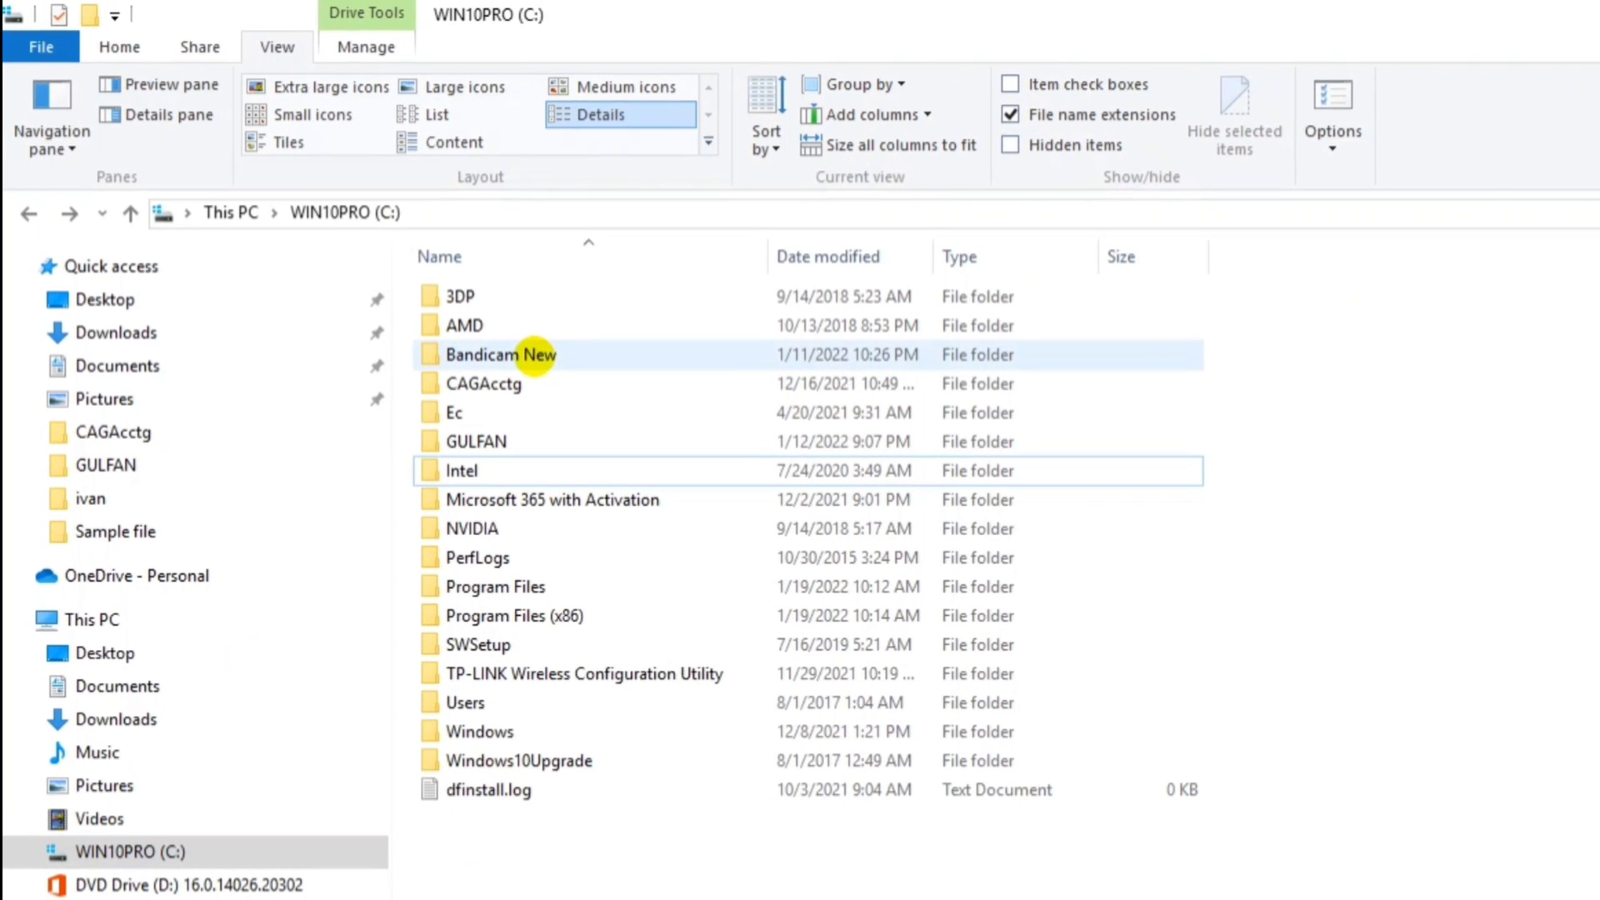
pyautogui.click(321, 172)
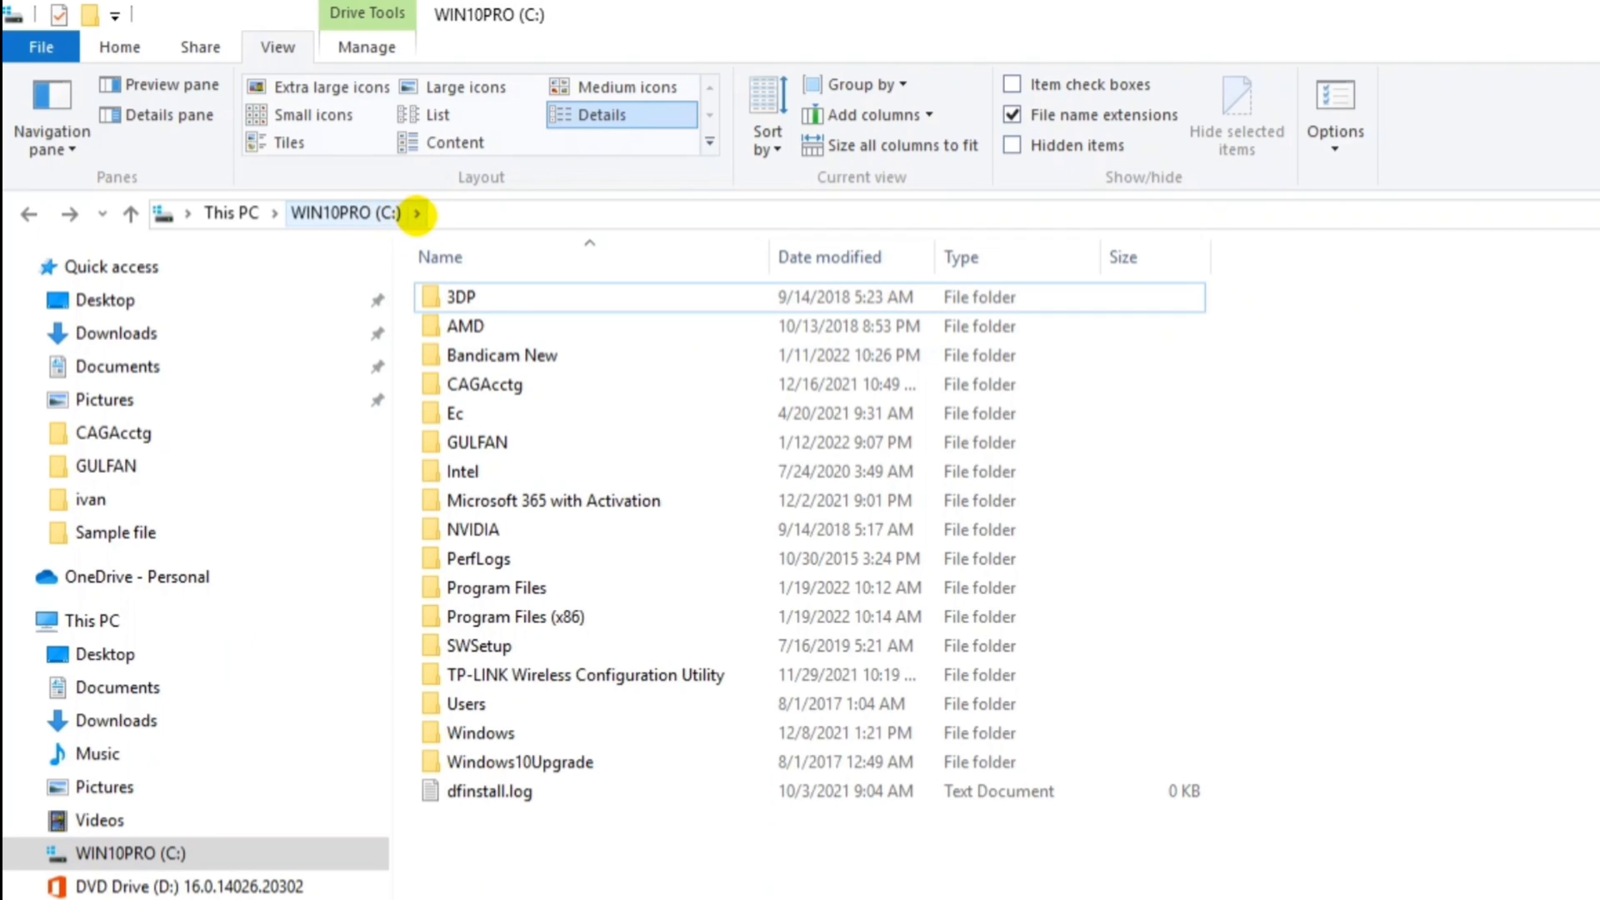
pyautogui.click(417, 212)
pyautogui.click(451, 213)
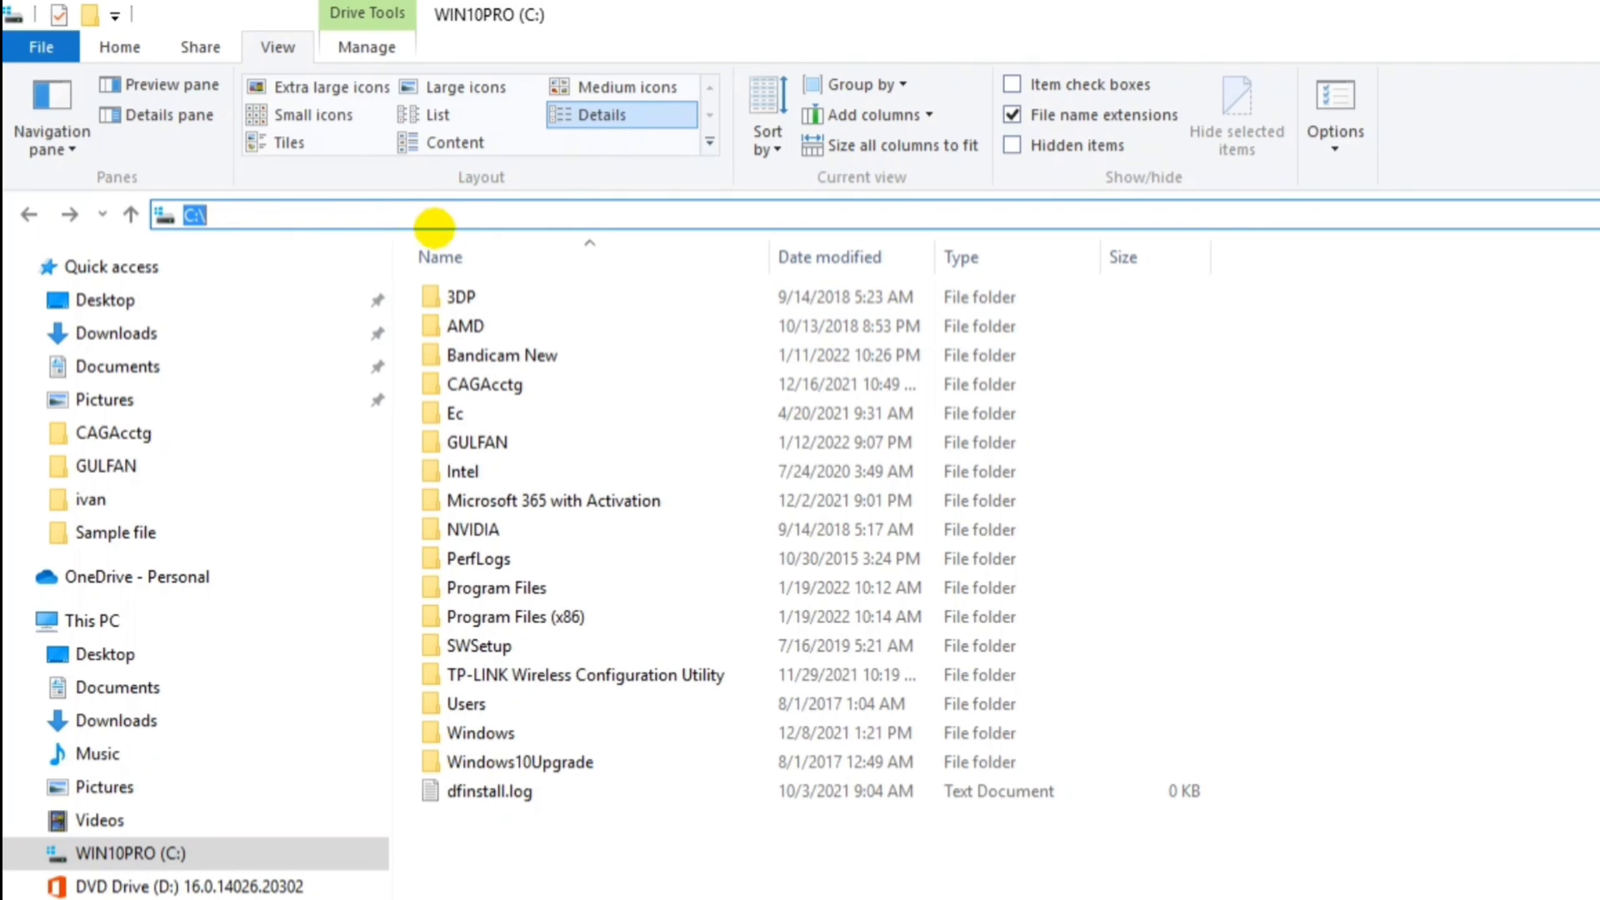
pyautogui.click(578, 859)
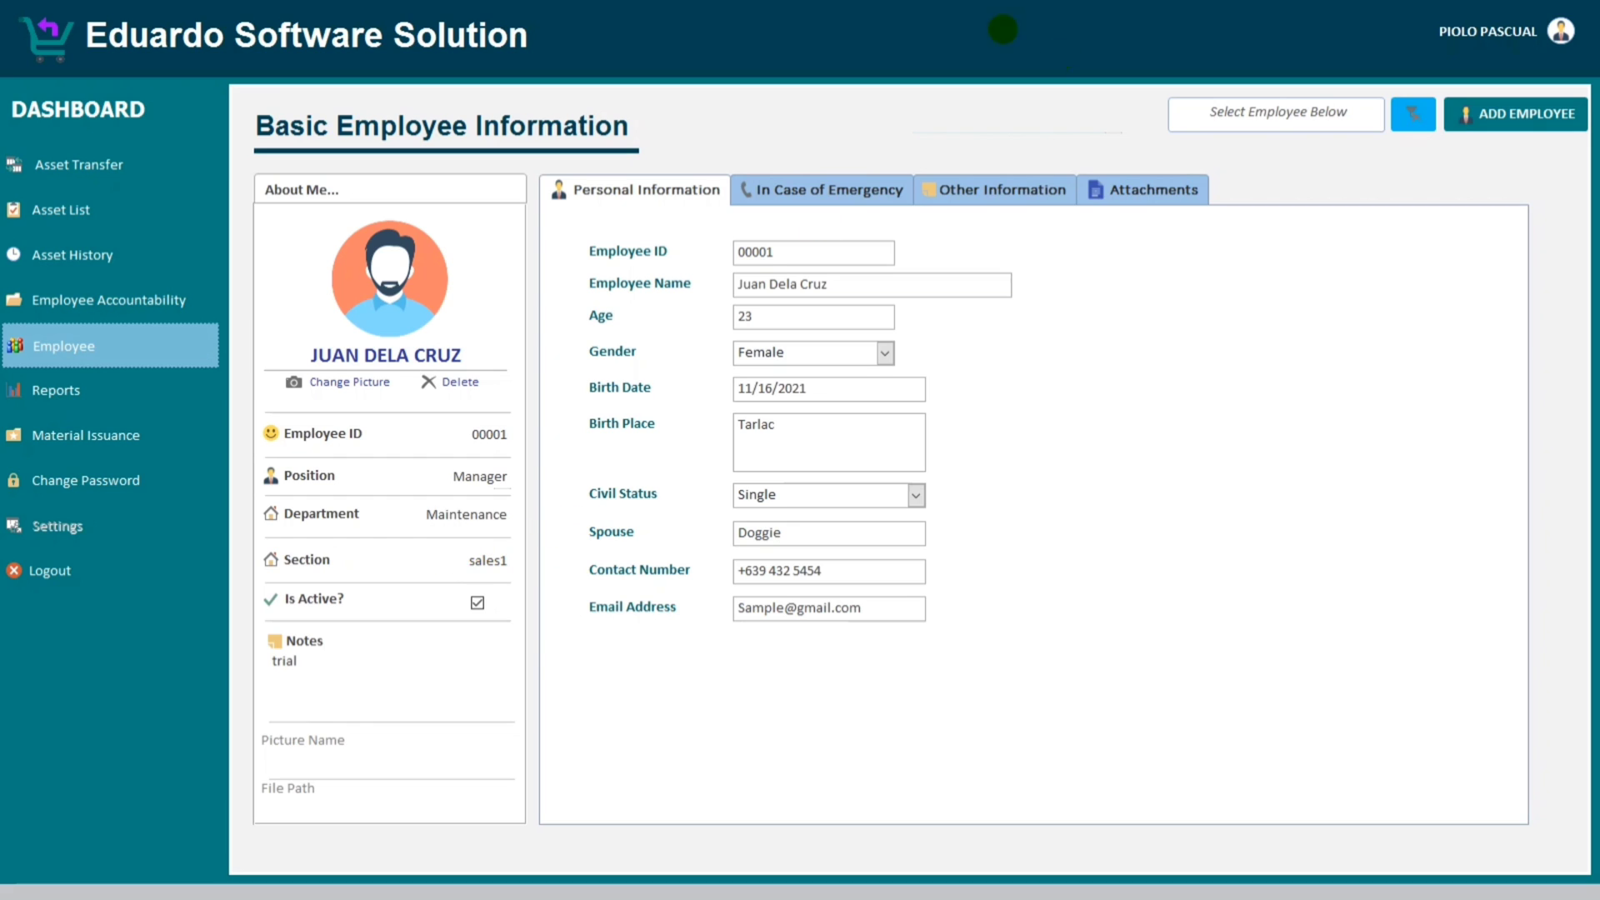
# - Load the Finance supervisor's record and attach their photo from the Downloads folder
pyautogui.click(1260, 116)
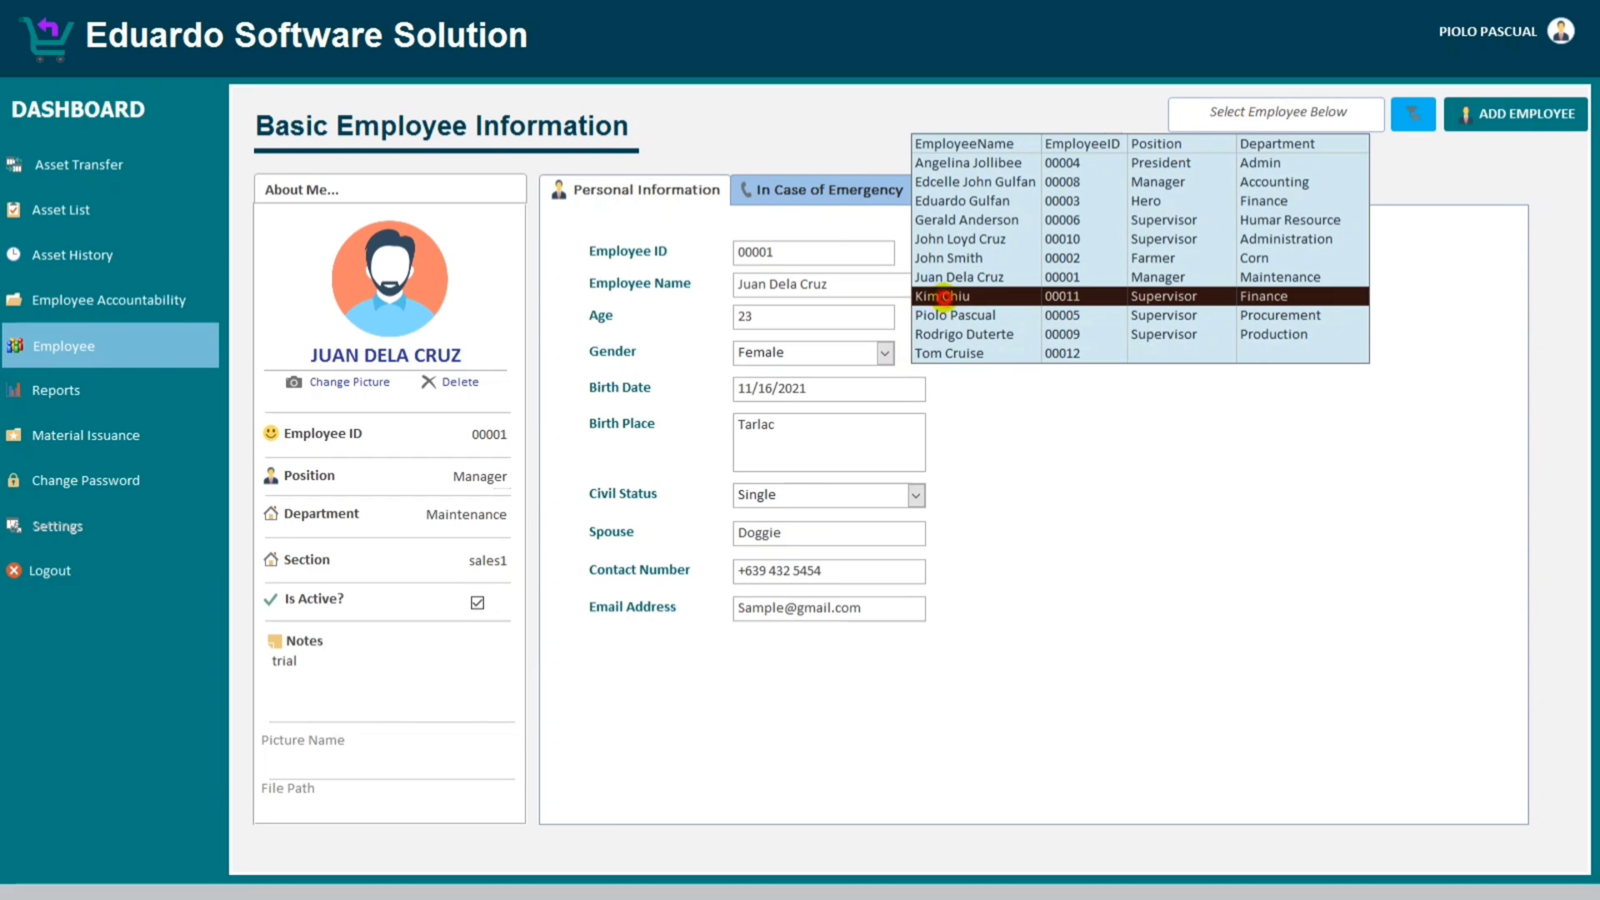
pyautogui.click(942, 296)
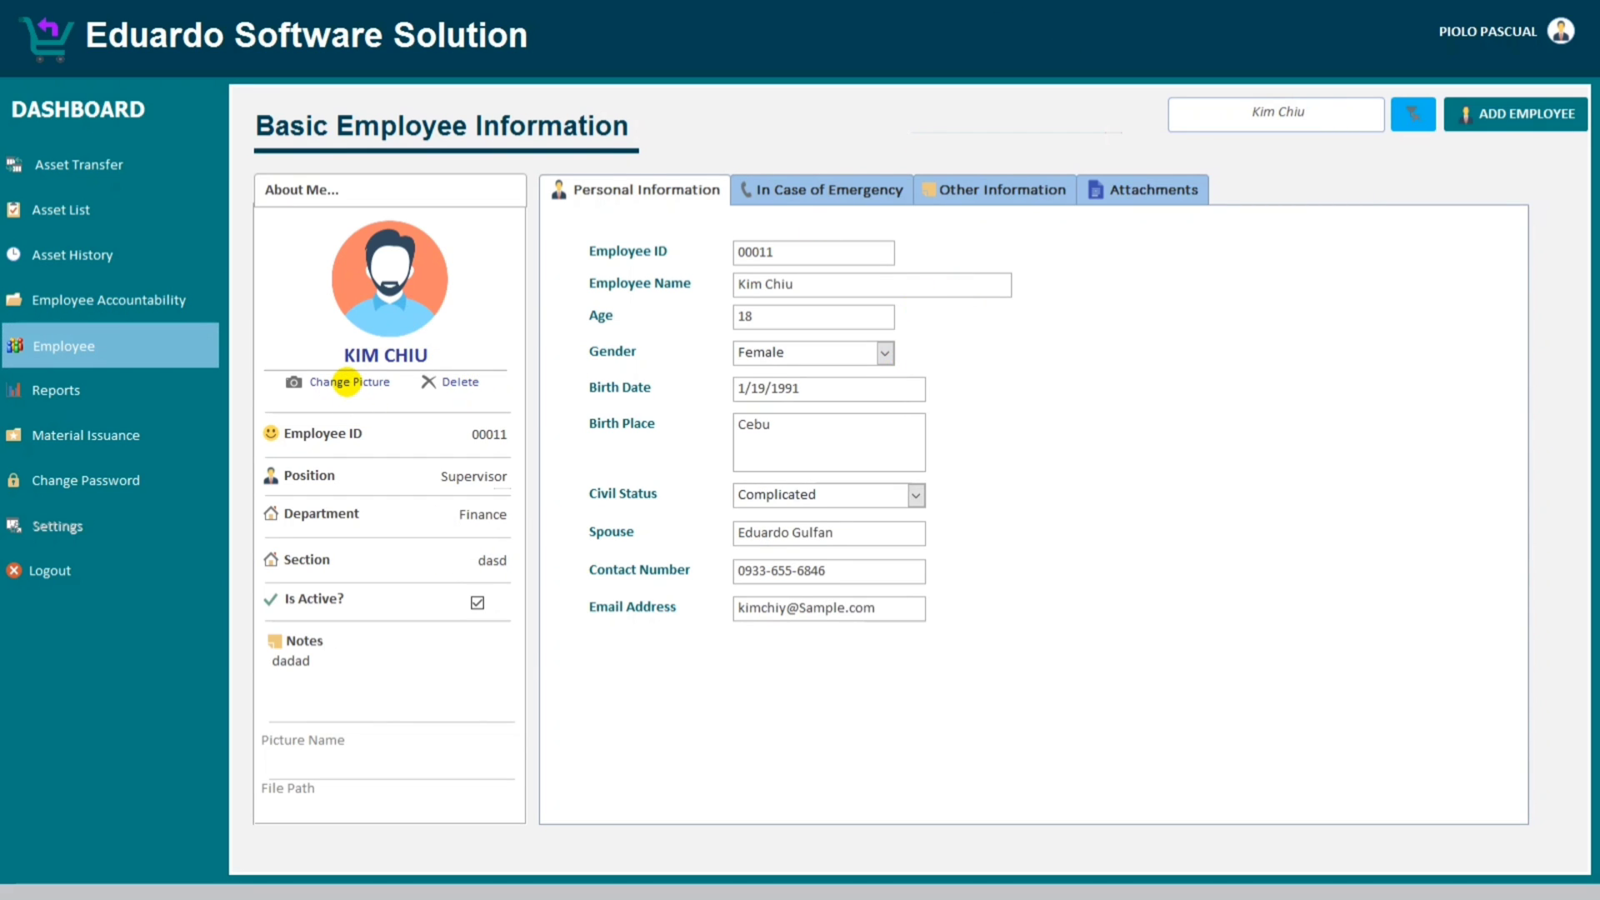
pyautogui.click(346, 383)
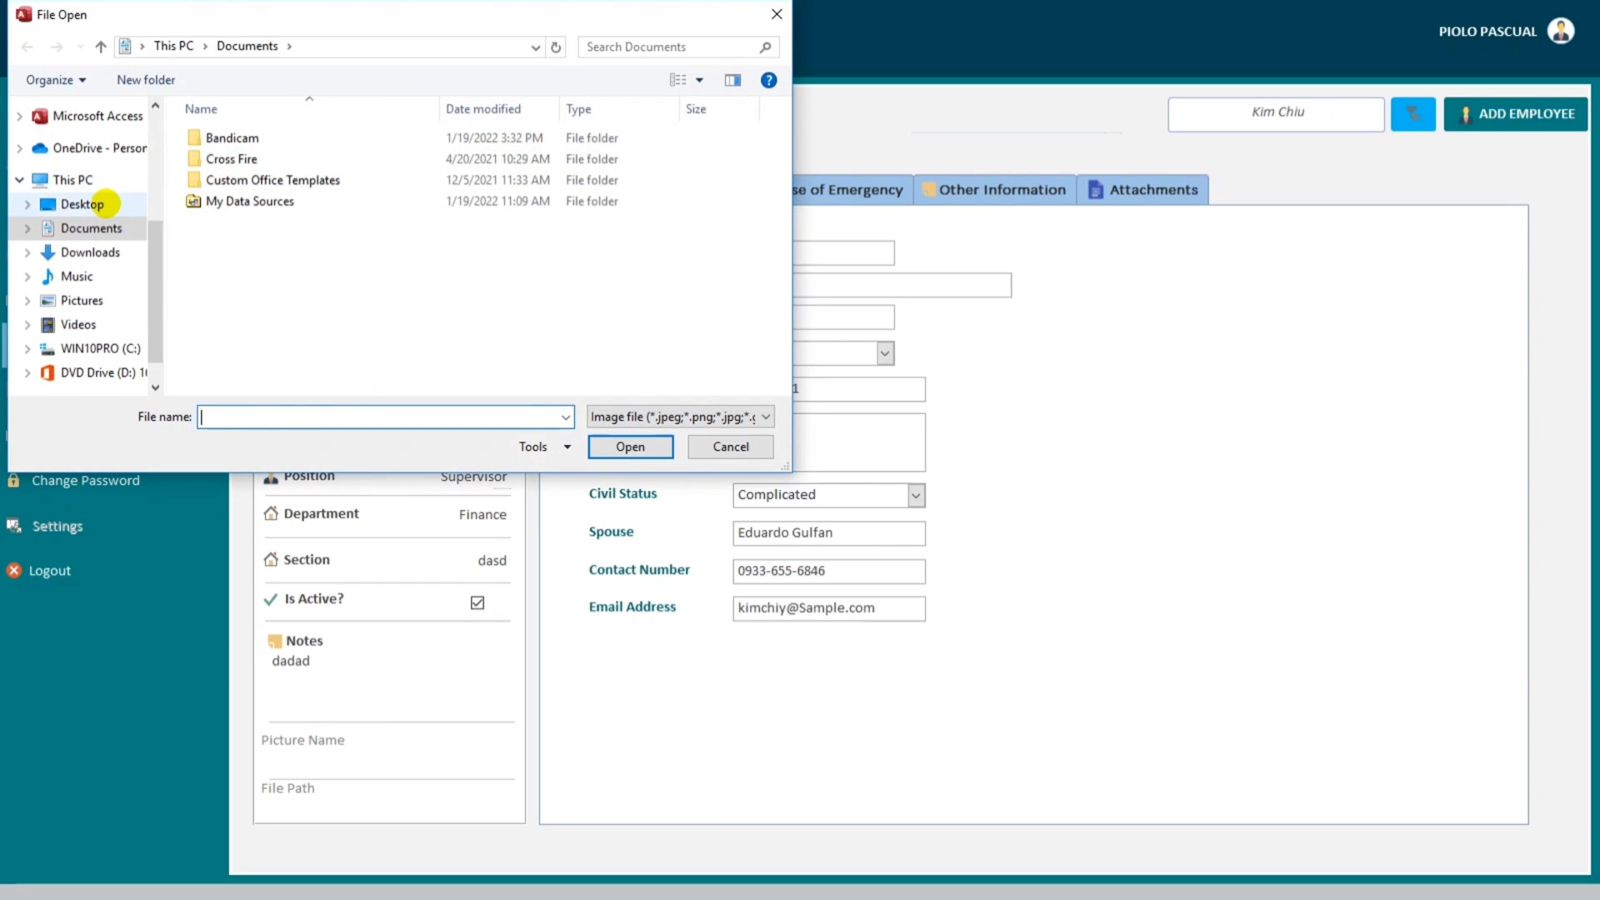
pyautogui.click(92, 205)
pyautogui.click(90, 251)
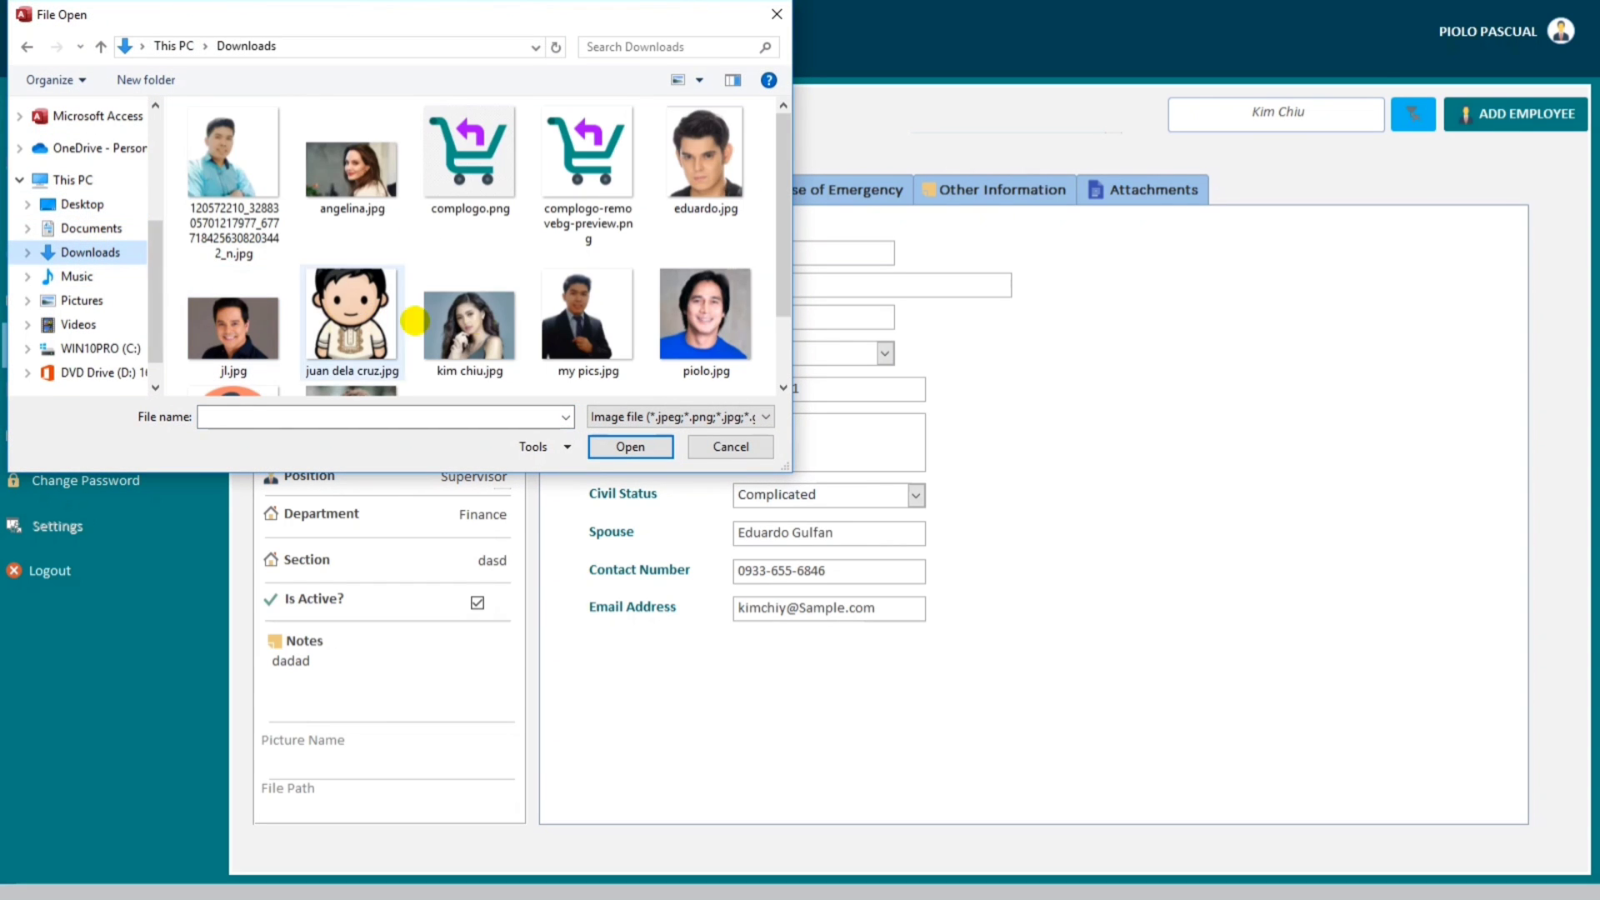
pyautogui.click(470, 321)
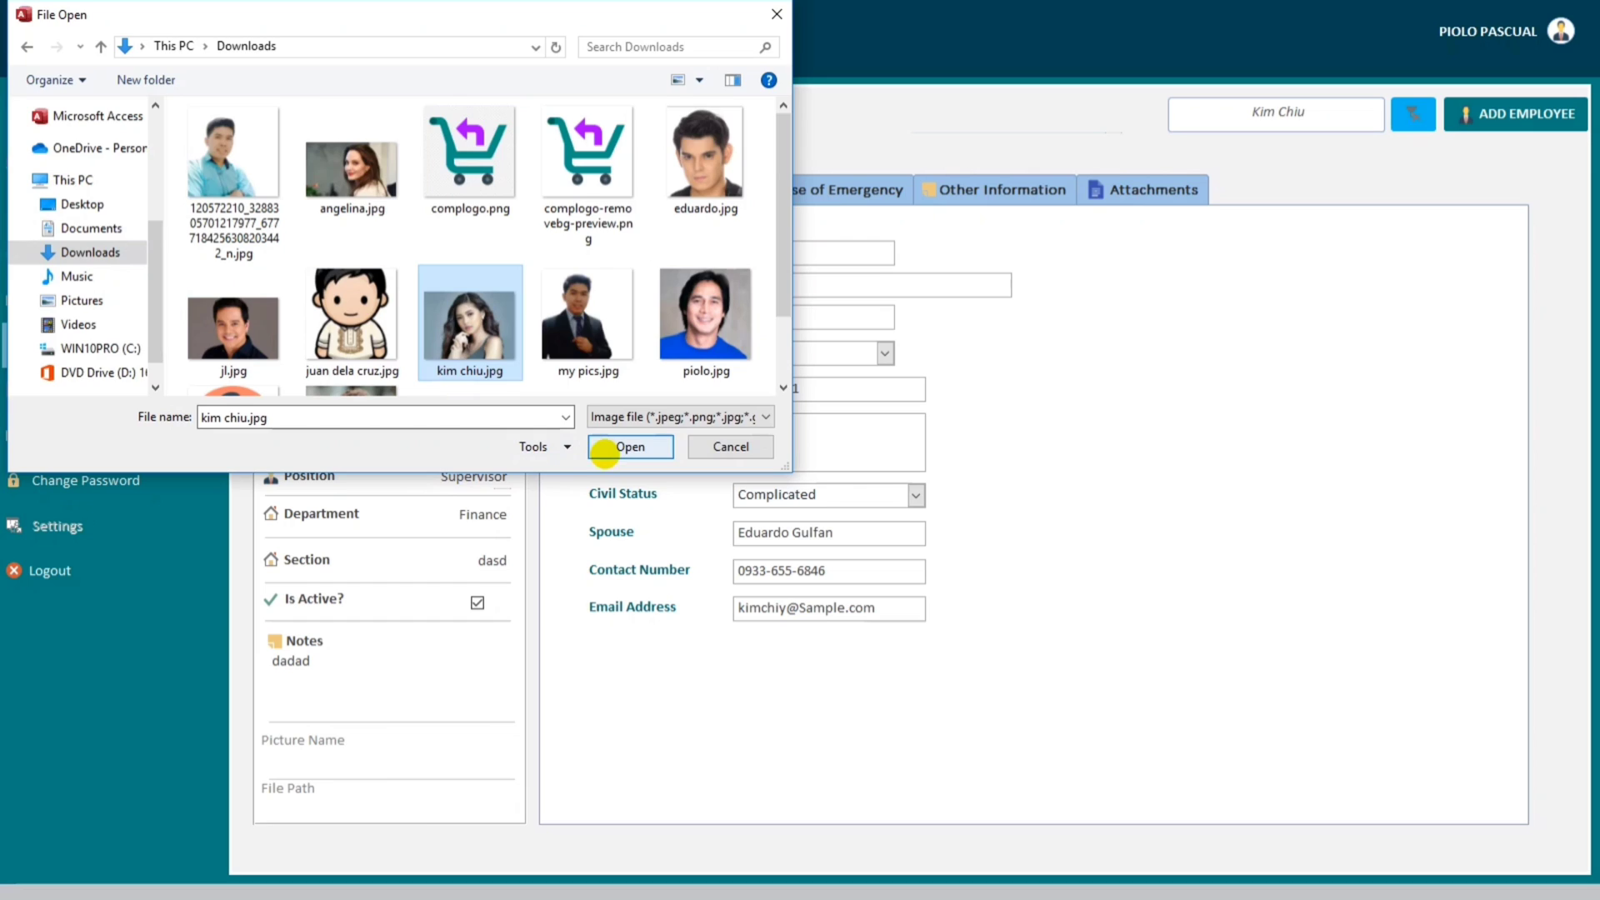
pyautogui.click(613, 448)
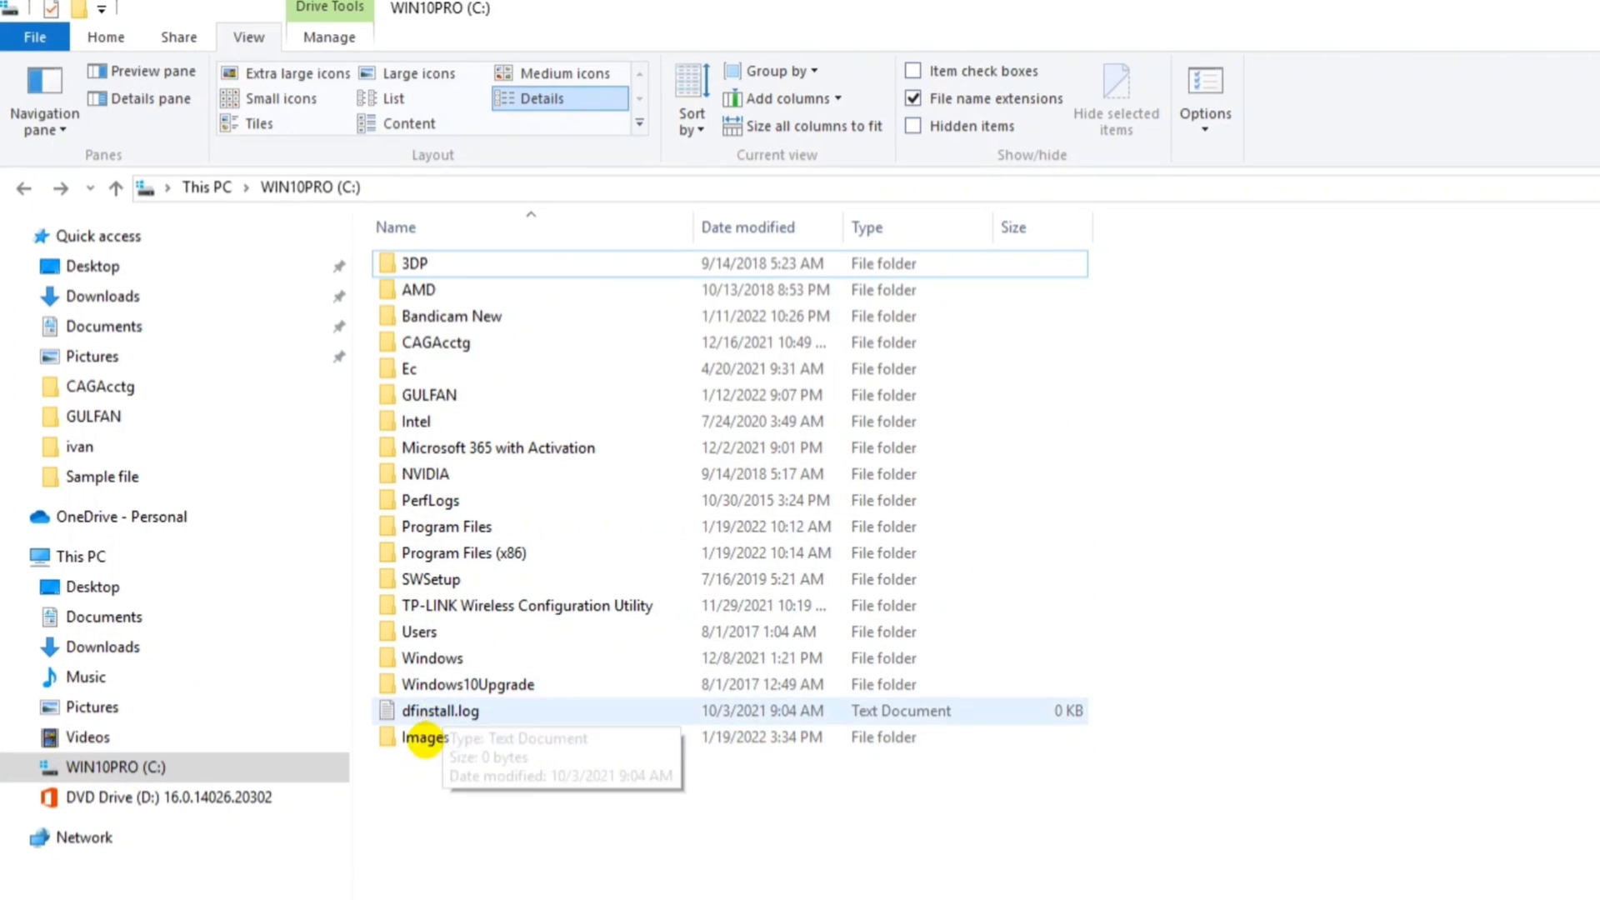
pyautogui.moveTo(431, 740)
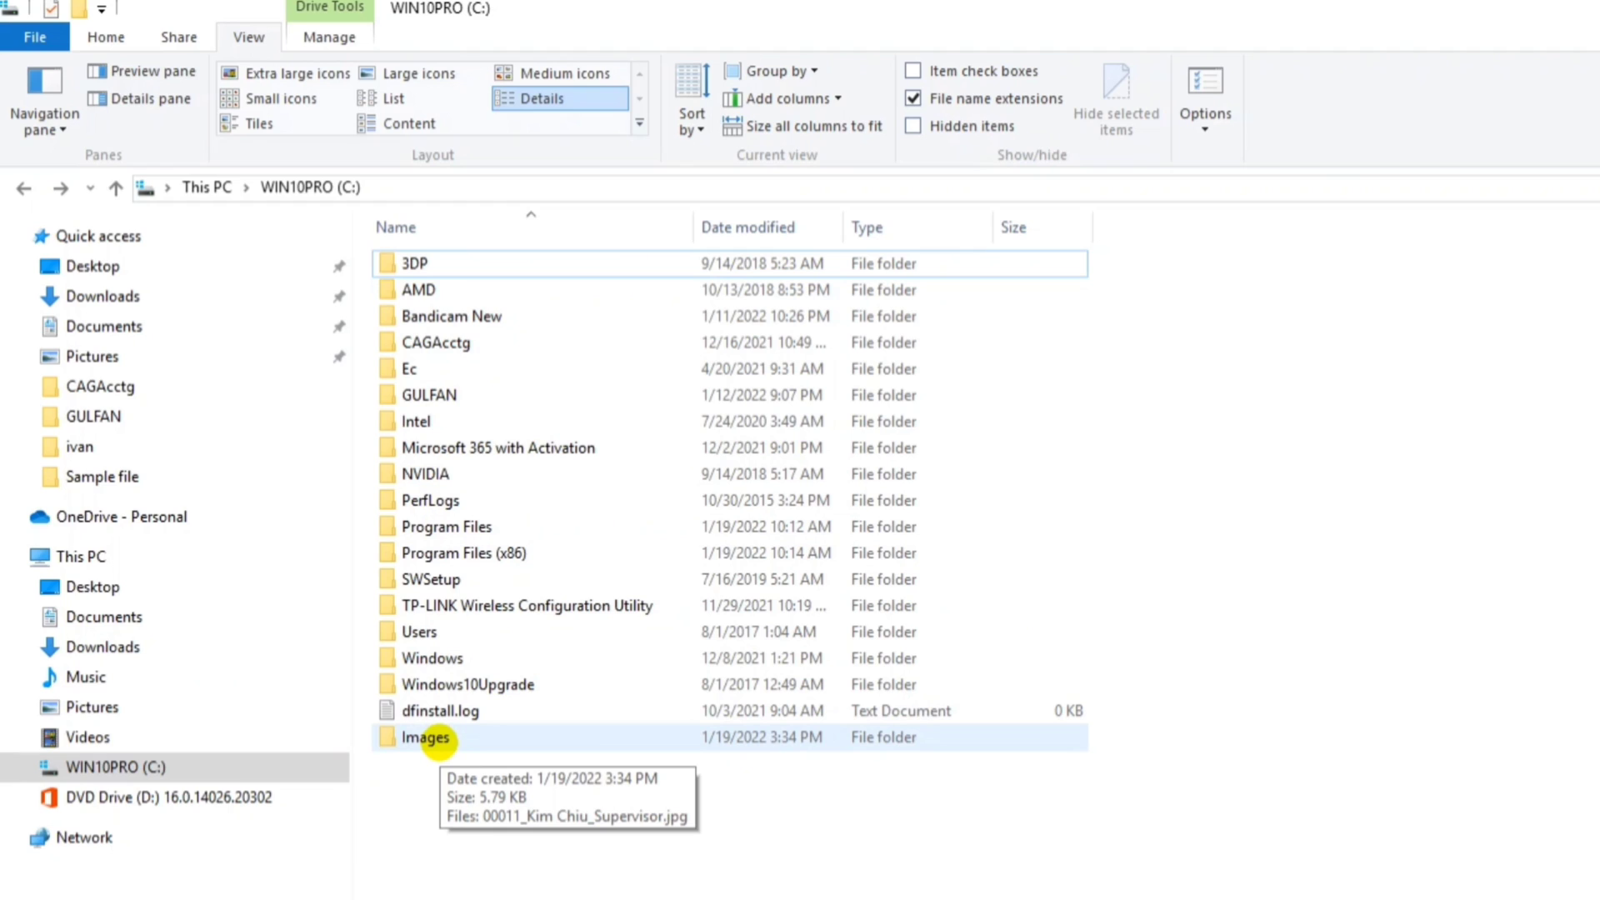
pyautogui.doubleClick(433, 739)
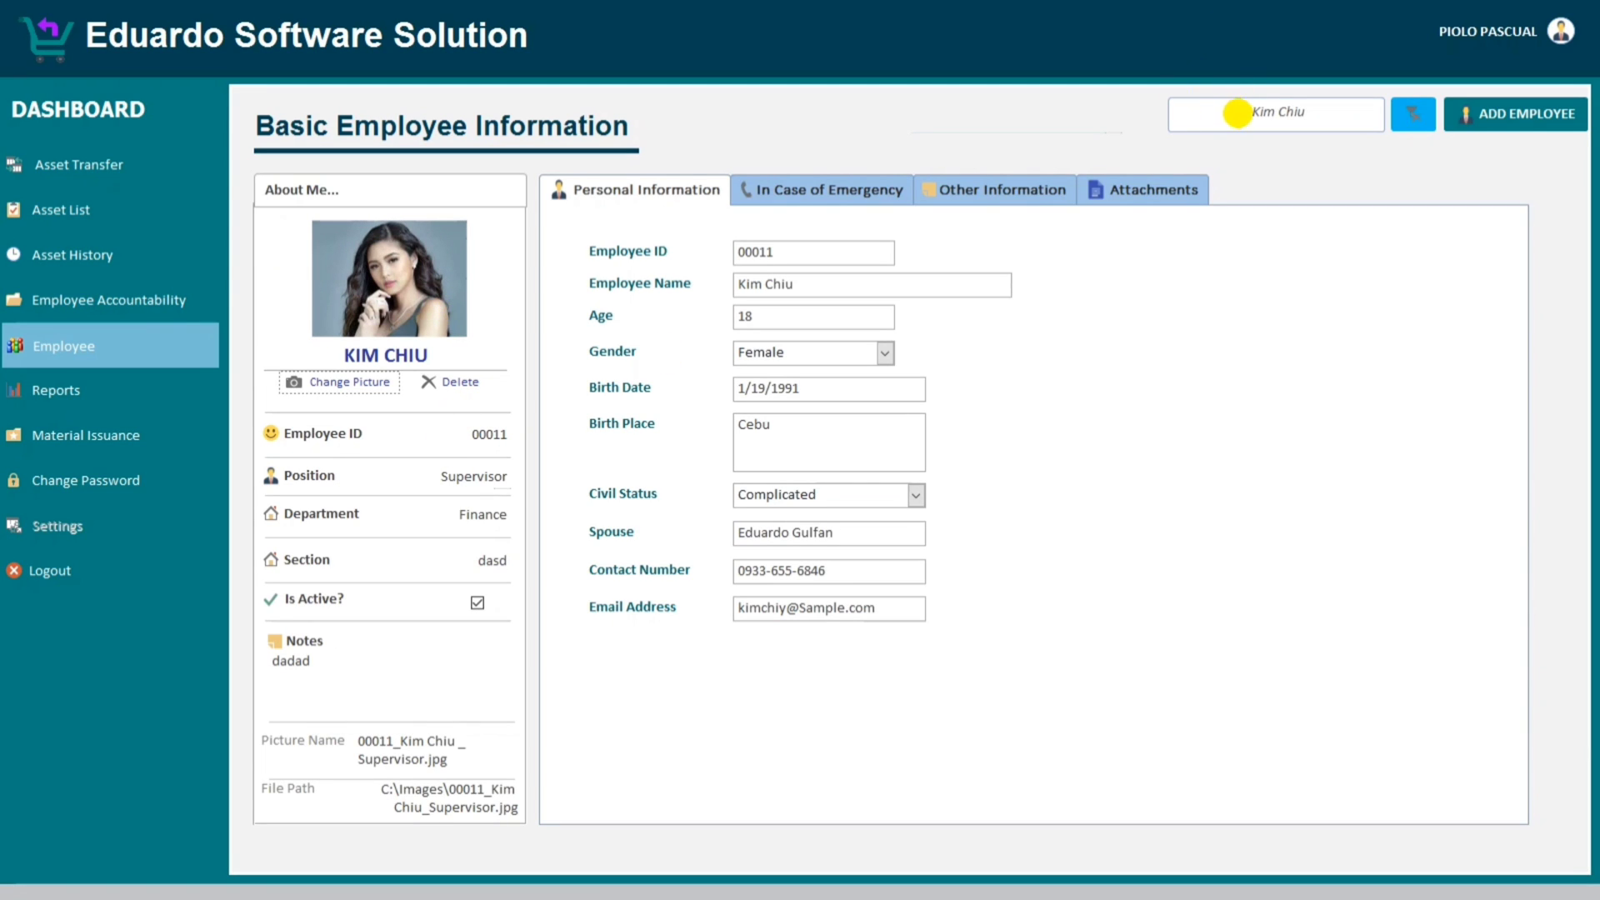
# - Attach piolo.jpg to employee 00005, the Procurement supervisor, and verify the file in C:\Images
pyautogui.click(1238, 114)
pyautogui.click(991, 315)
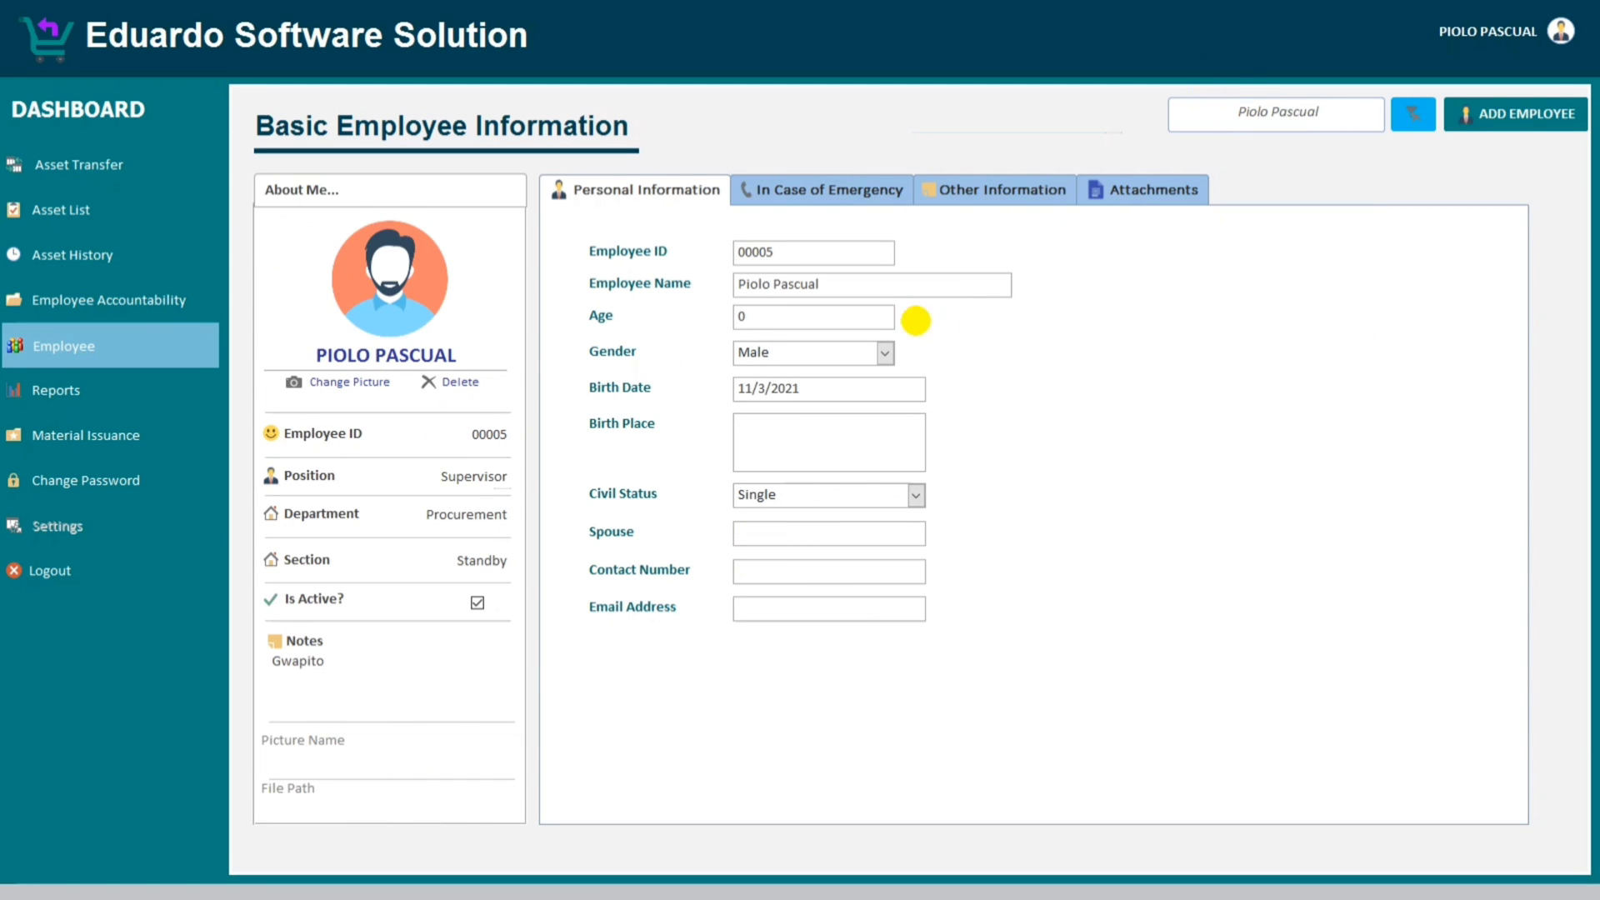
pyautogui.click(352, 381)
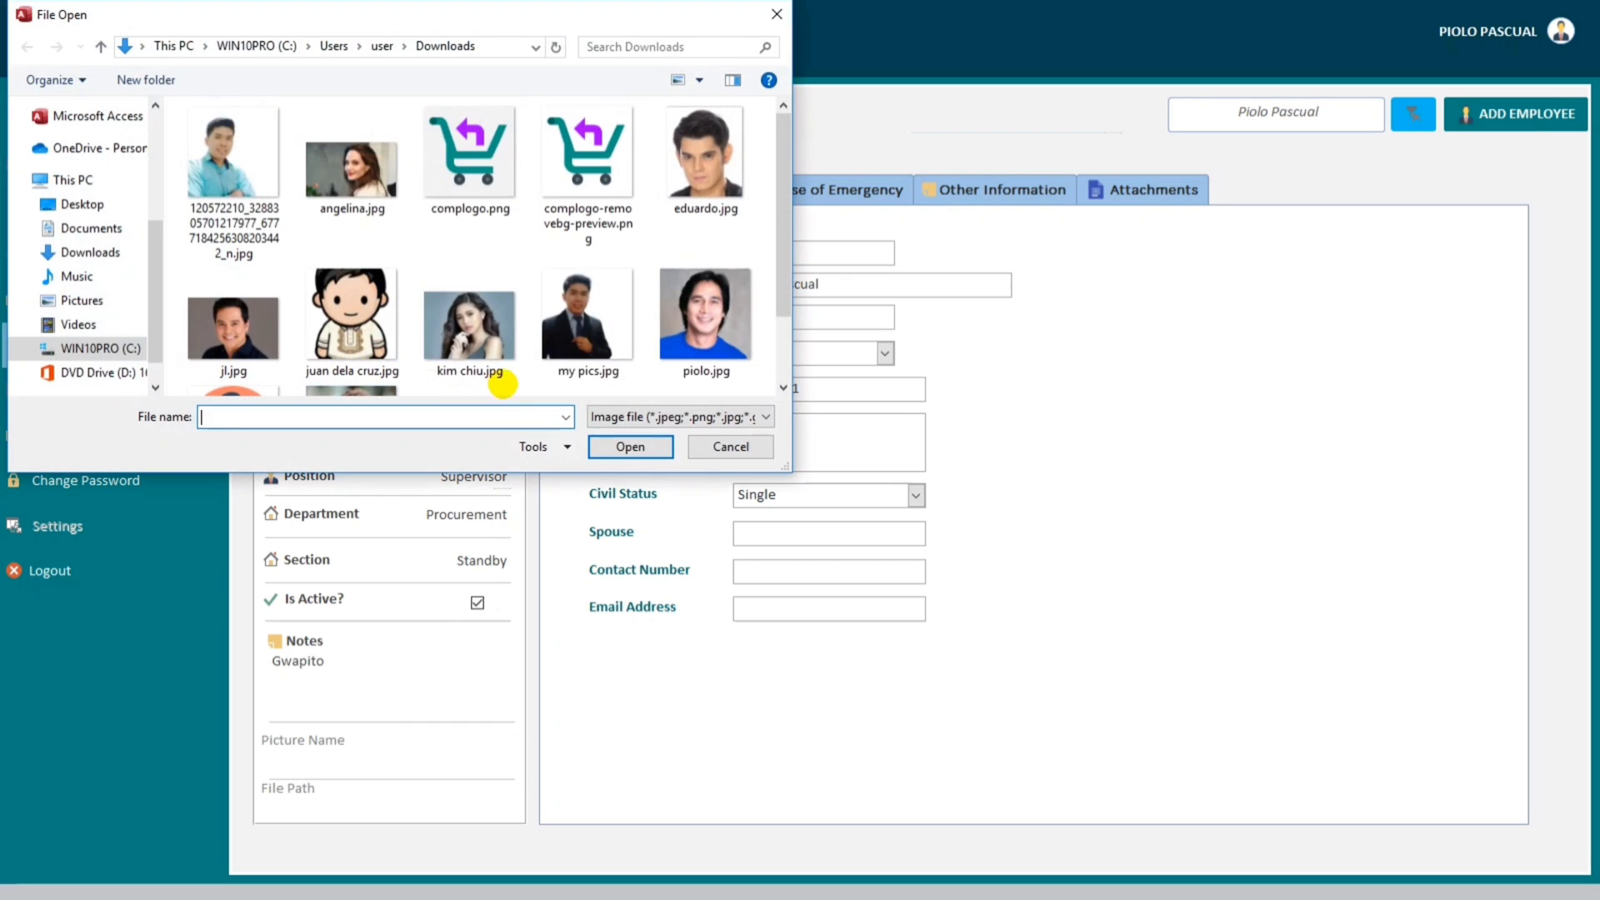
pyautogui.click(704, 325)
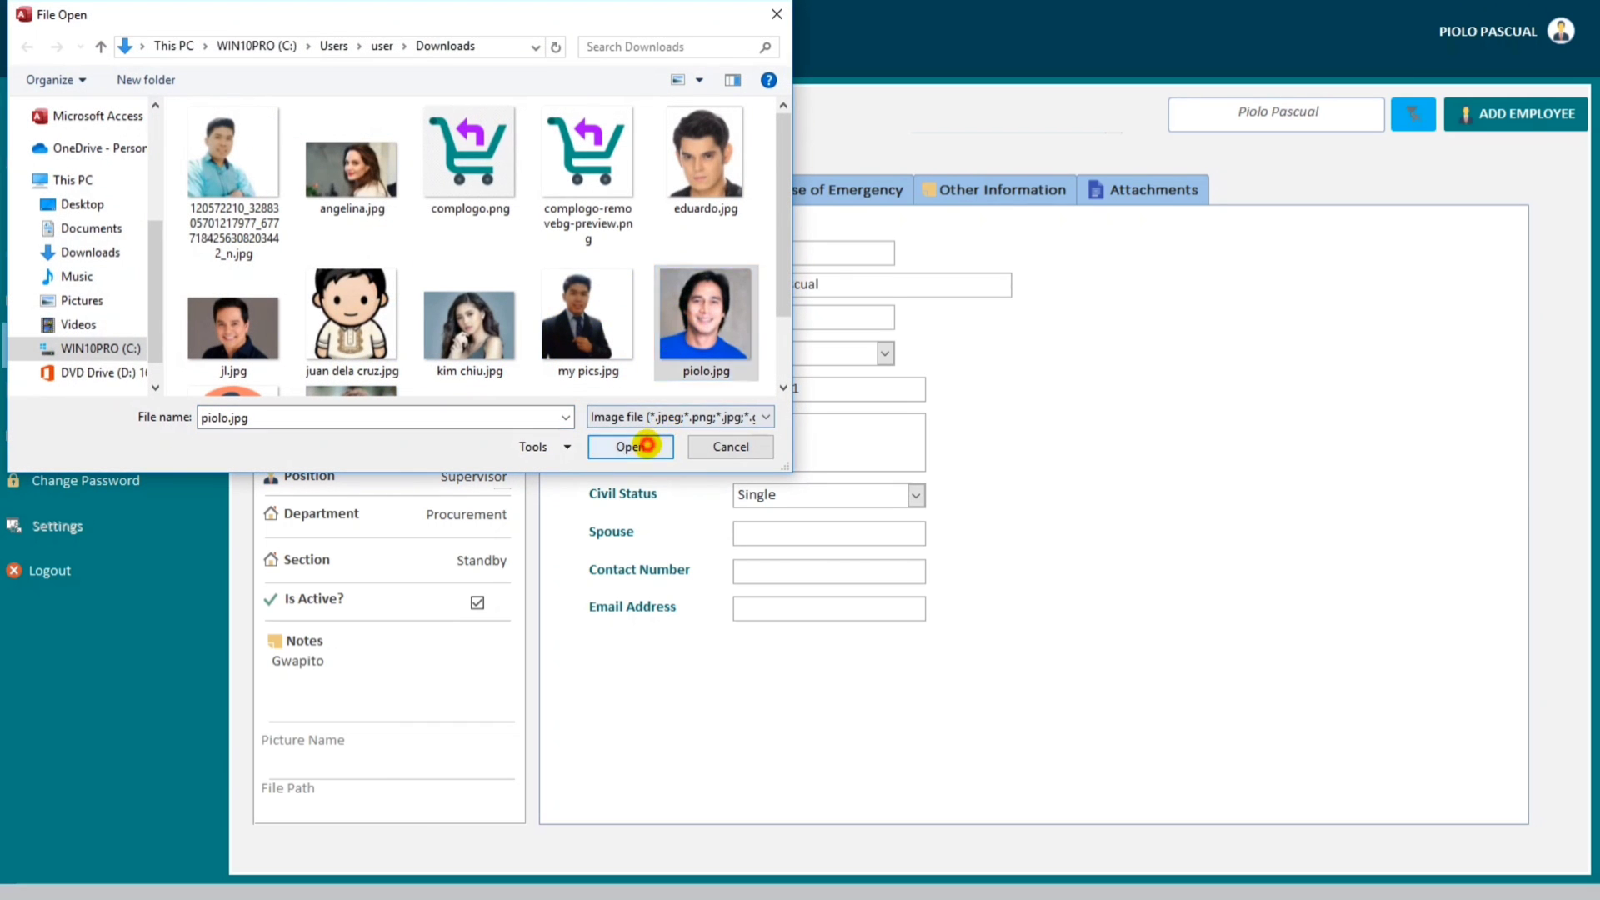
pyautogui.click(630, 446)
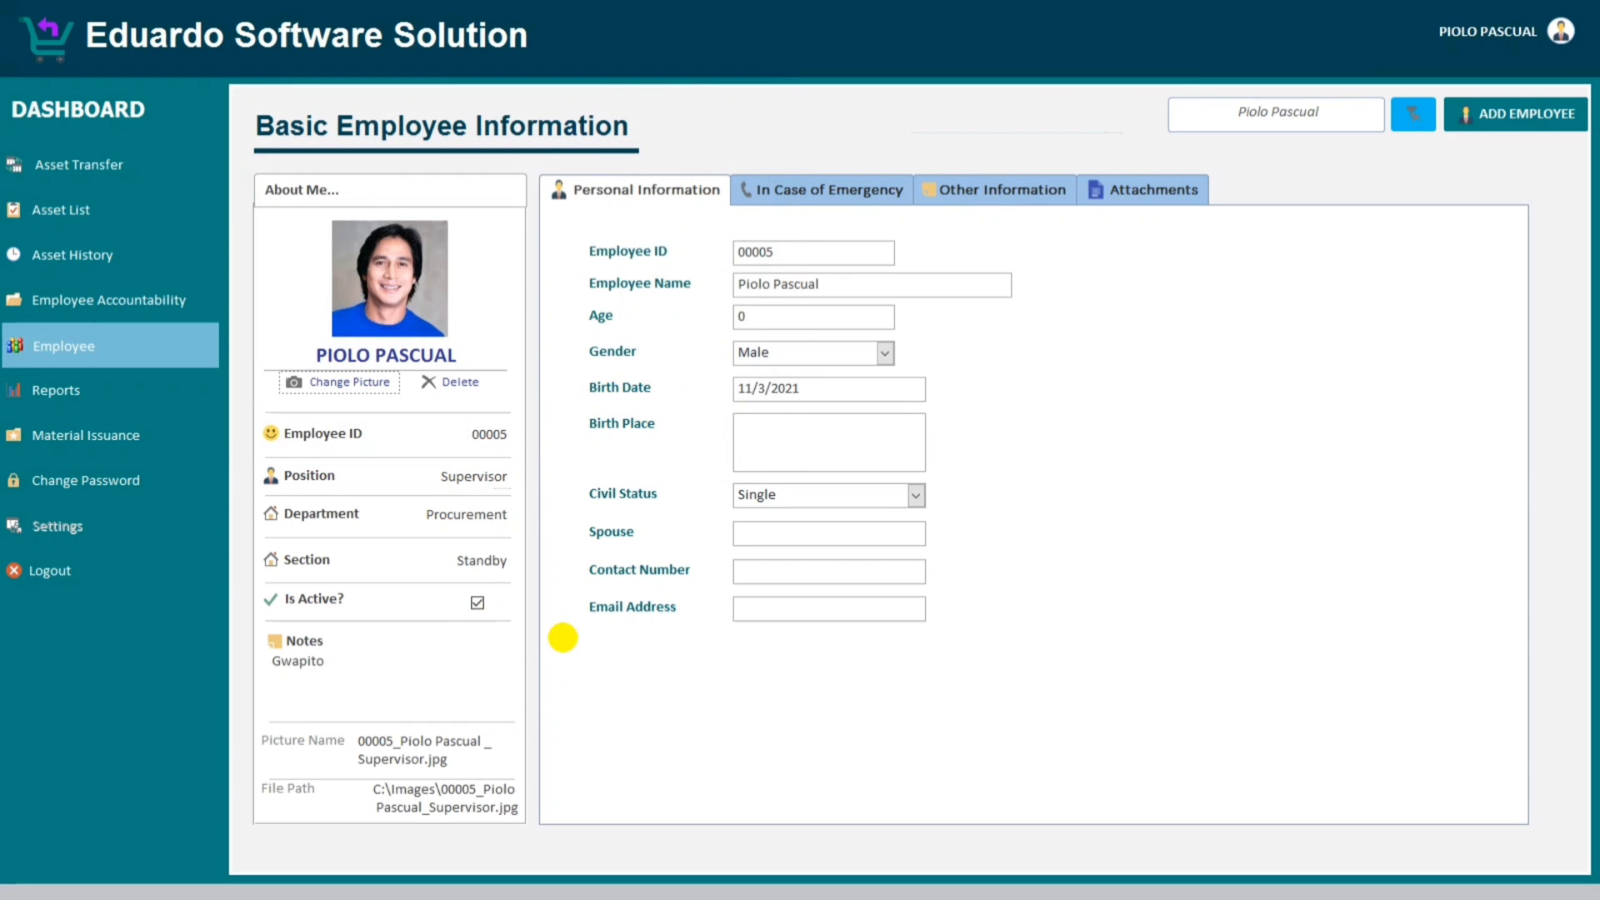
pyautogui.hotkey('alt', 'Tab')
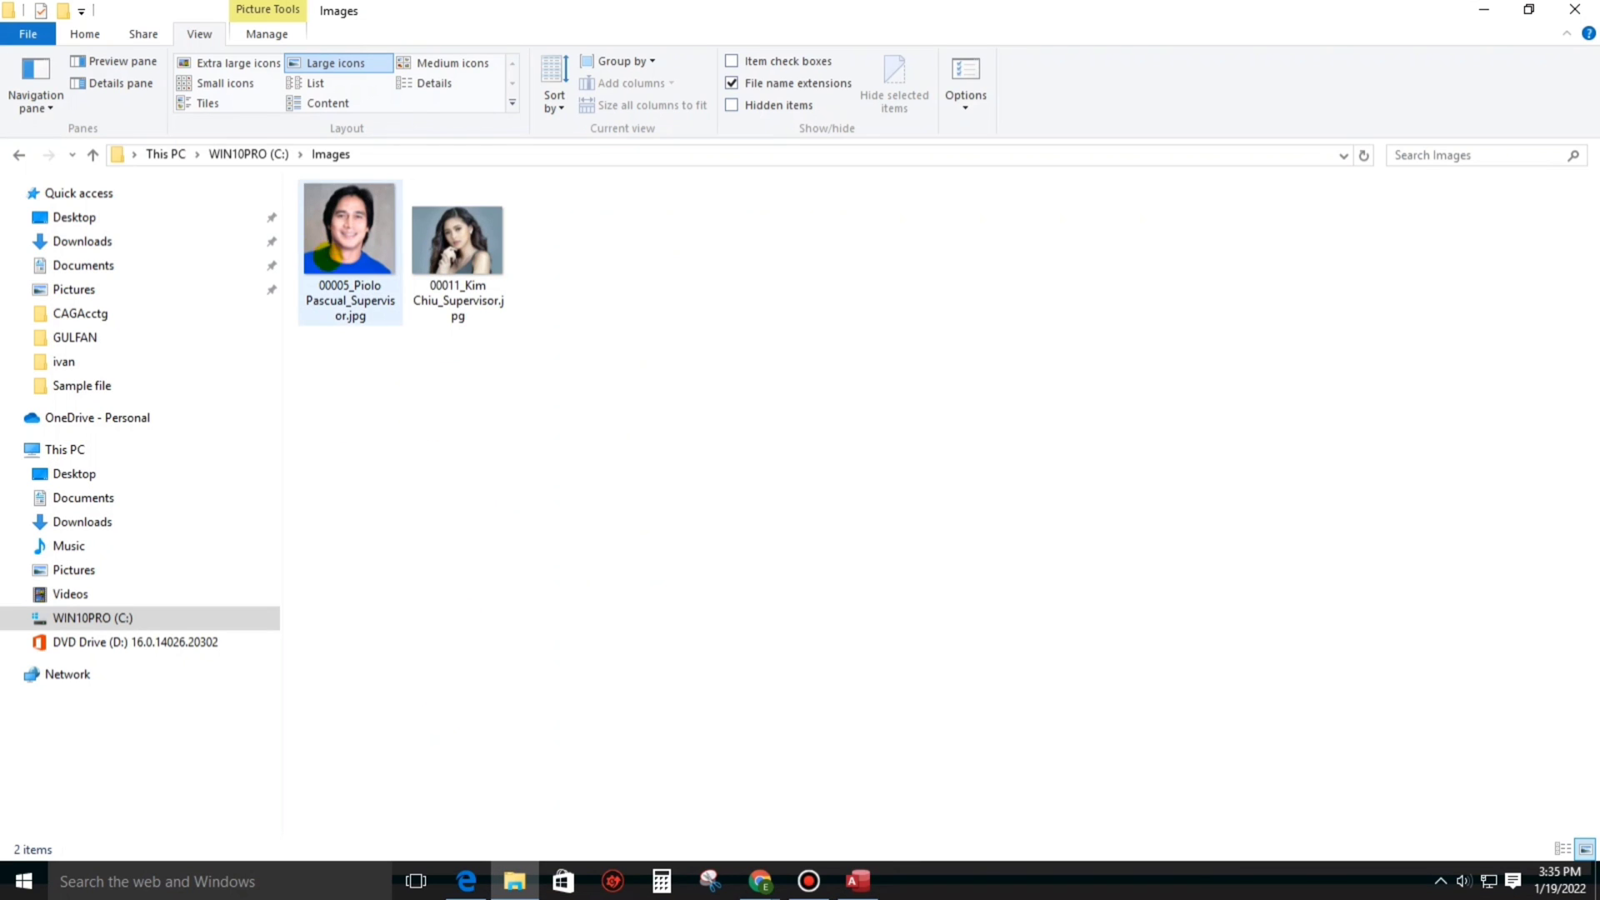
pyautogui.hotkey('alt', 'Tab')
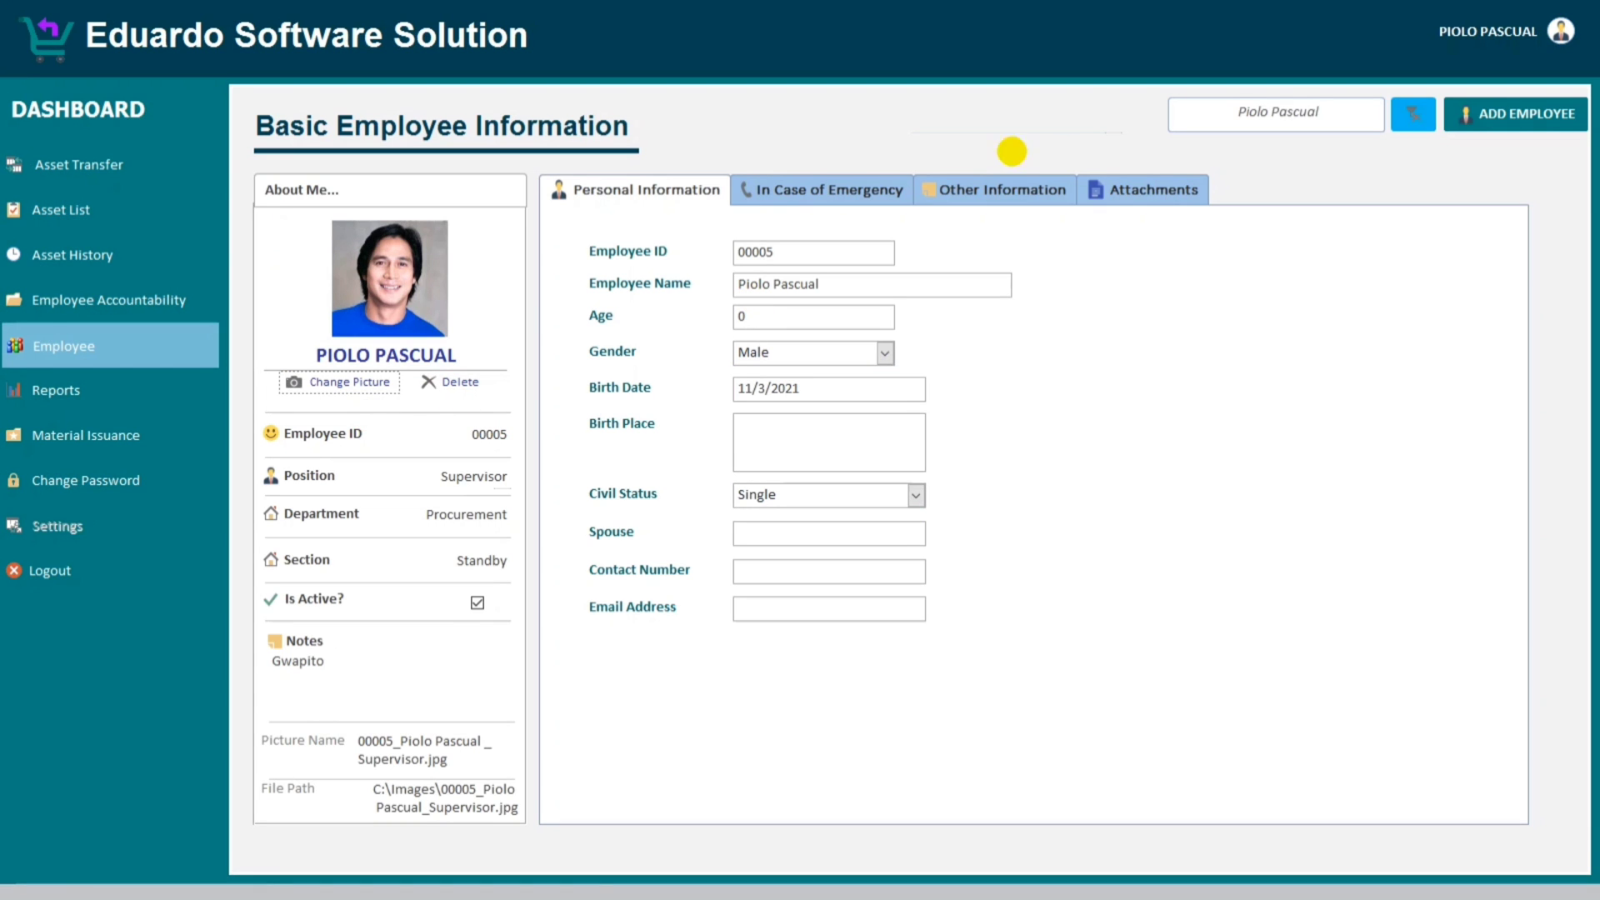
# - Load employee 00003's record and set eduardo.jpg as the photo
pyautogui.click(1271, 114)
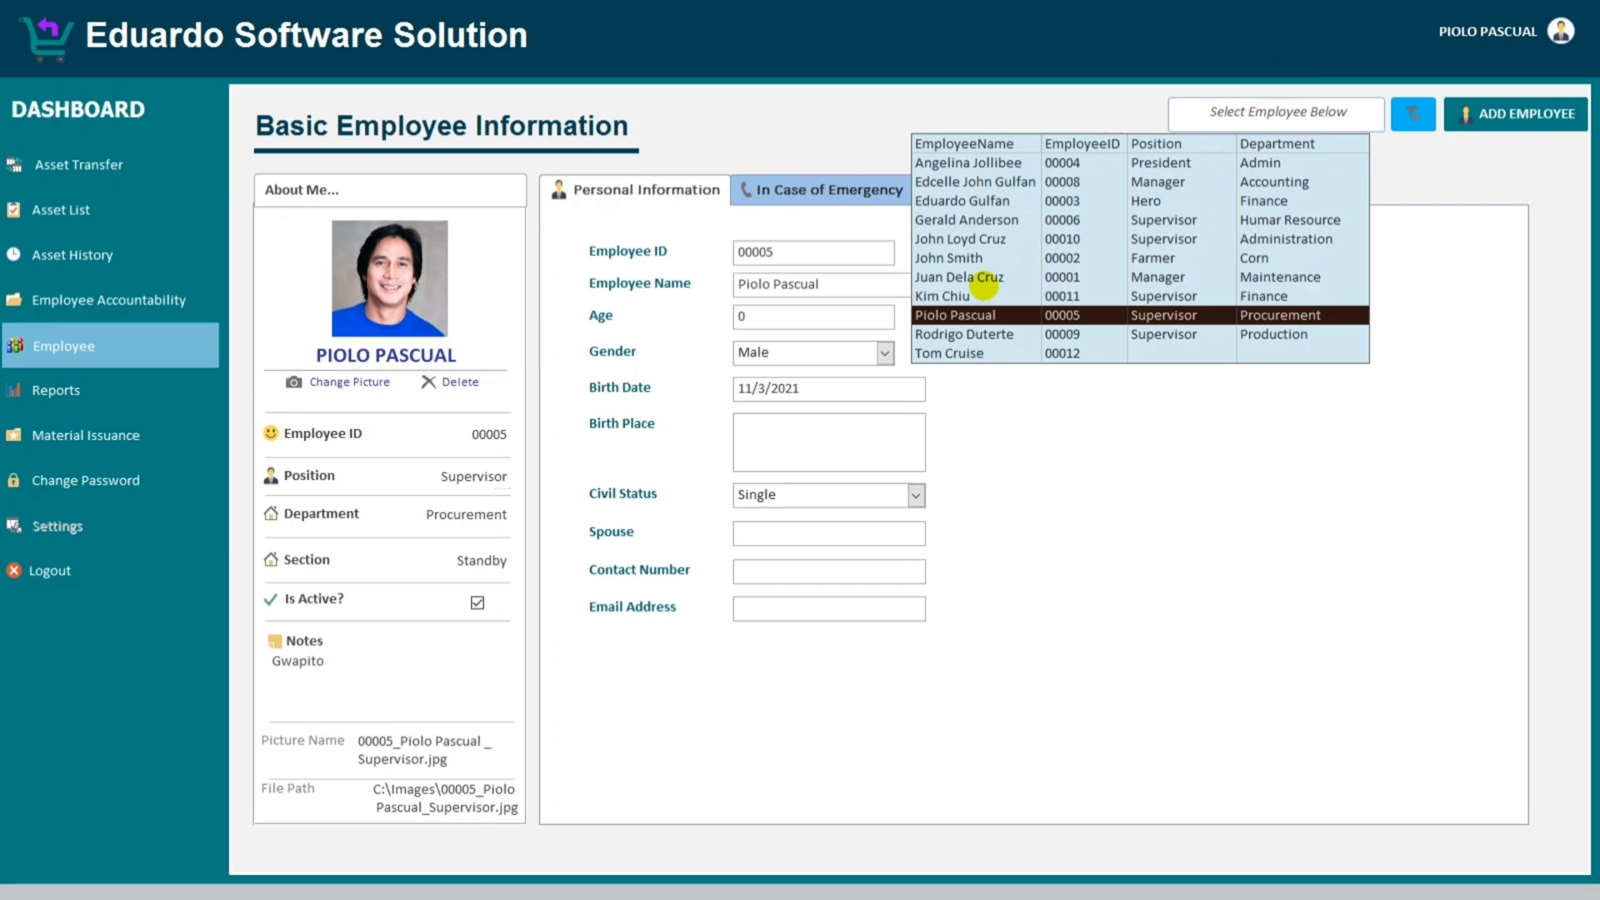
pyautogui.click(973, 202)
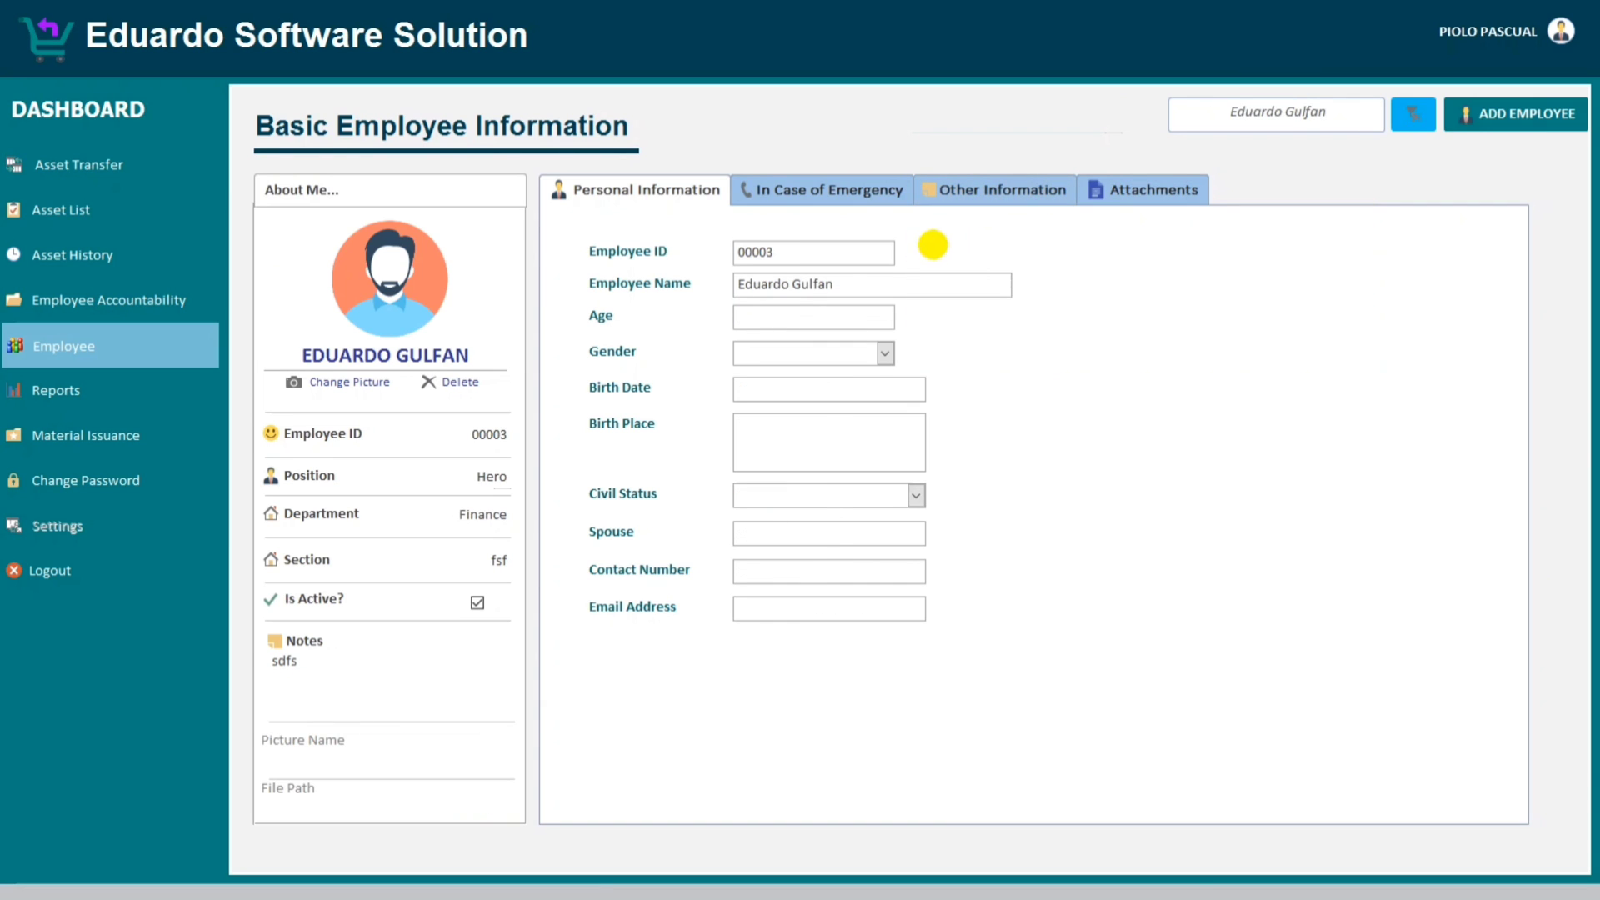
pyautogui.click(380, 383)
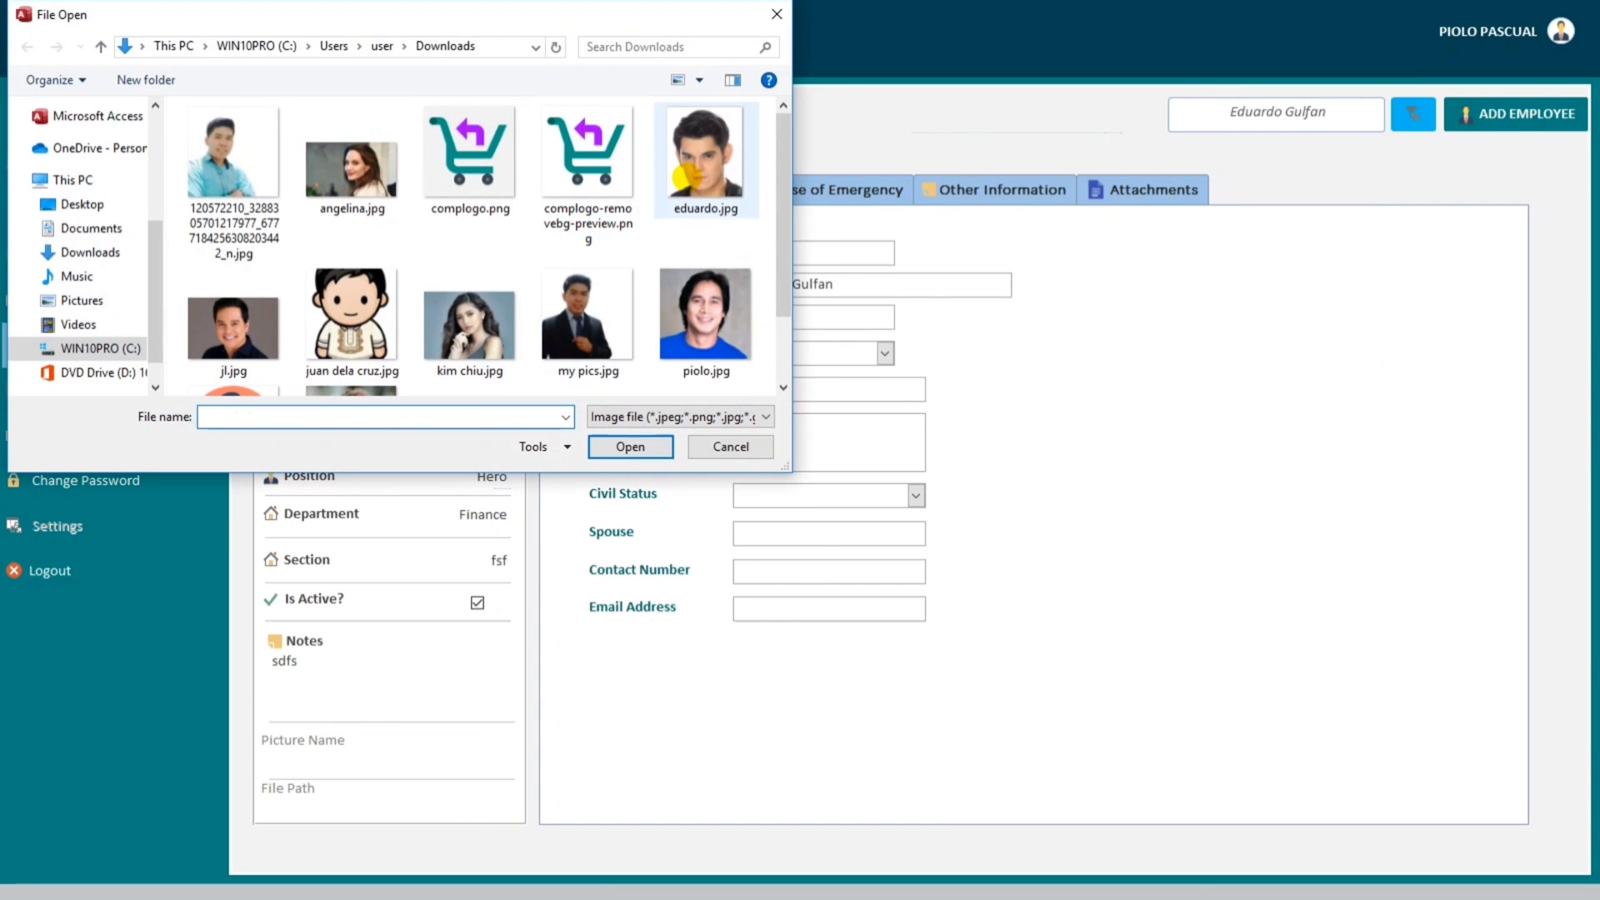
pyautogui.click(706, 158)
pyautogui.click(631, 447)
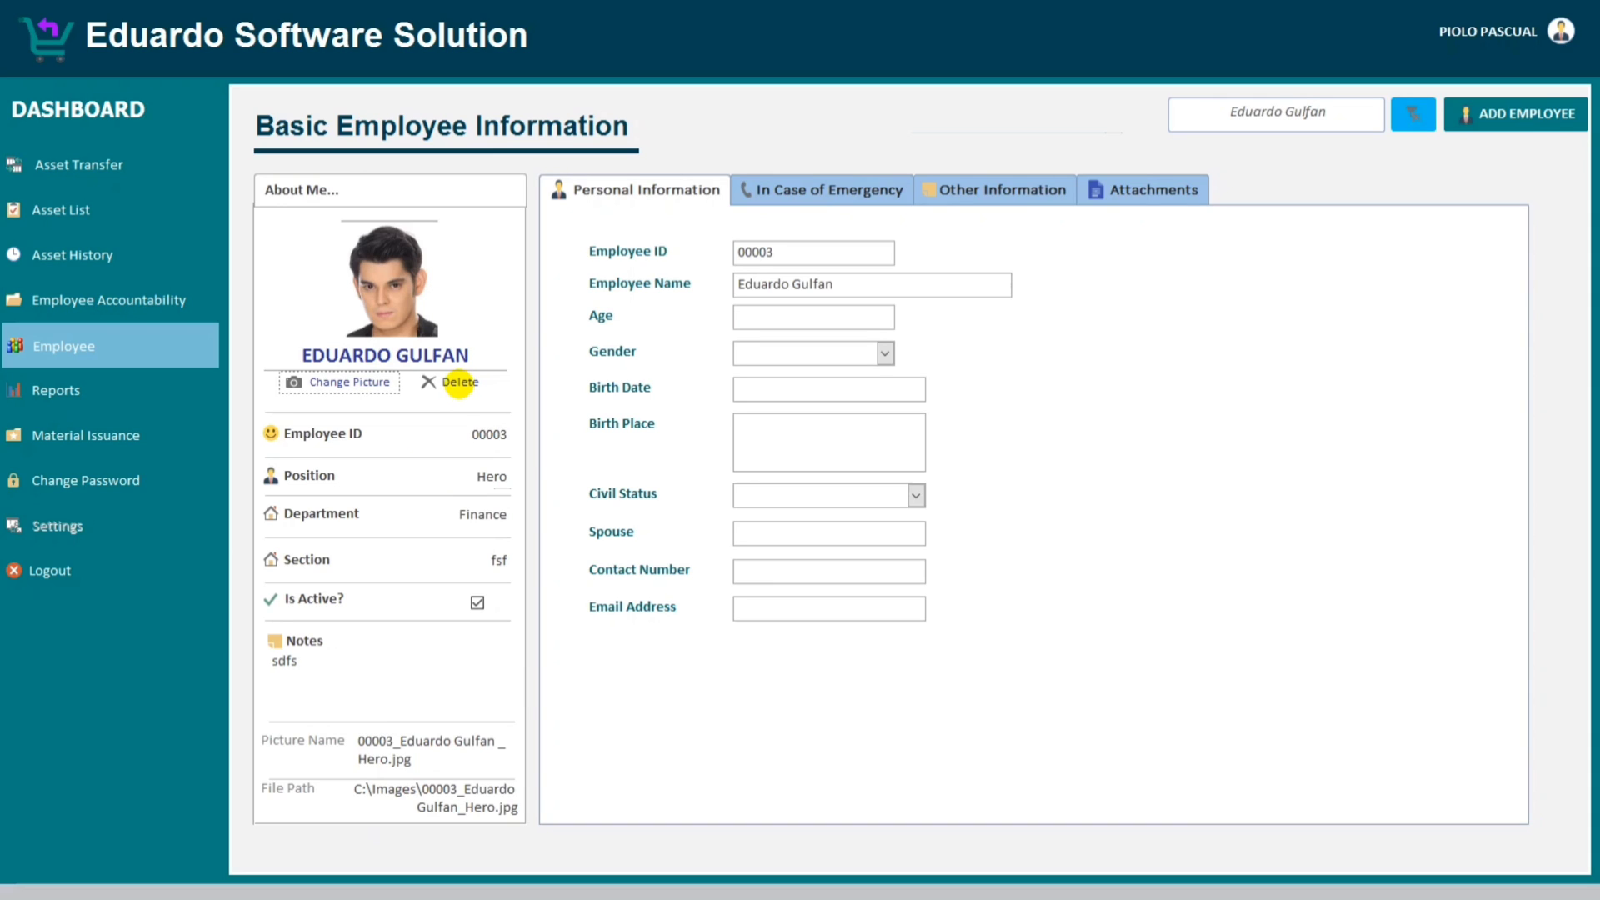
# - Delete employee 00003's photo, confirming the deletion prompt and success message
pyautogui.click(459, 383)
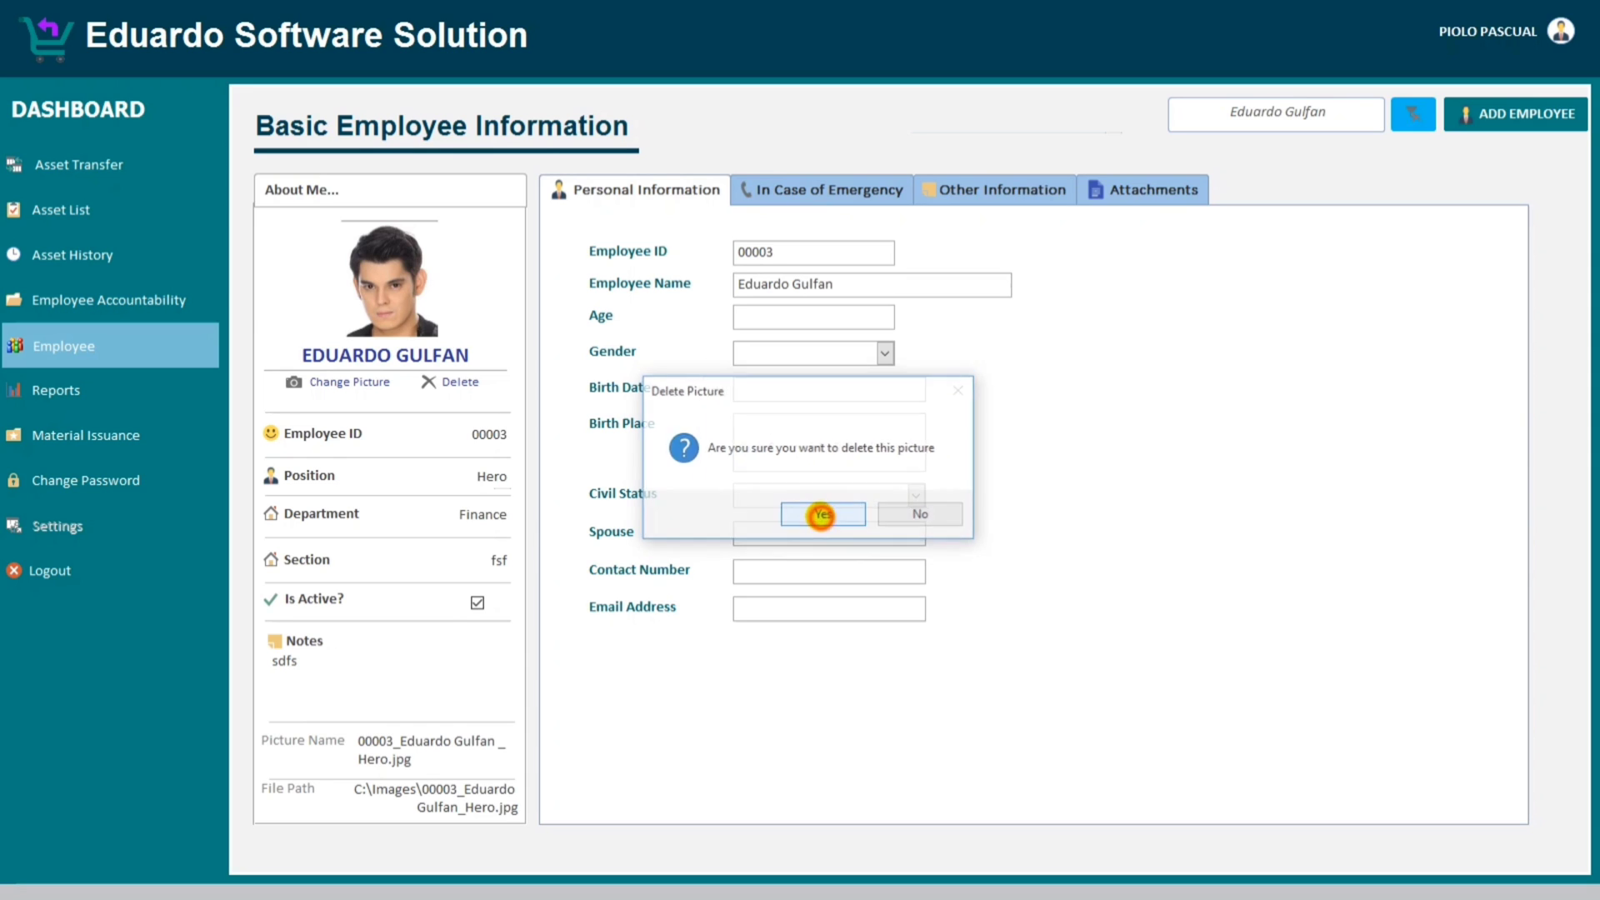
pyautogui.click(820, 513)
pyautogui.click(844, 512)
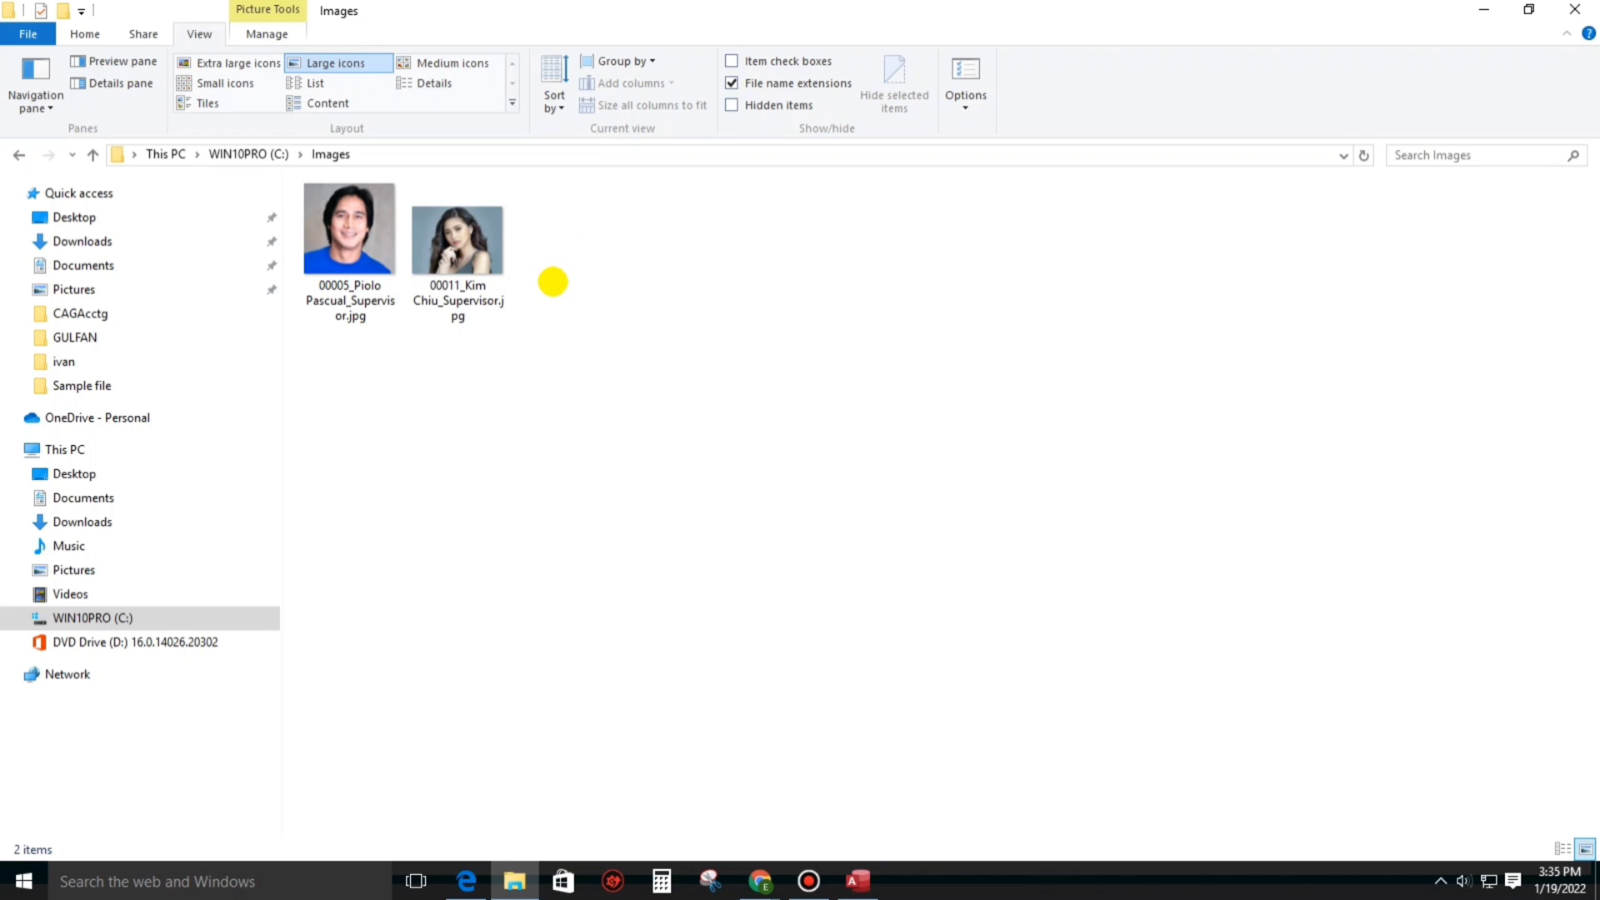
pyautogui.hotkey('alt', 'Tab')
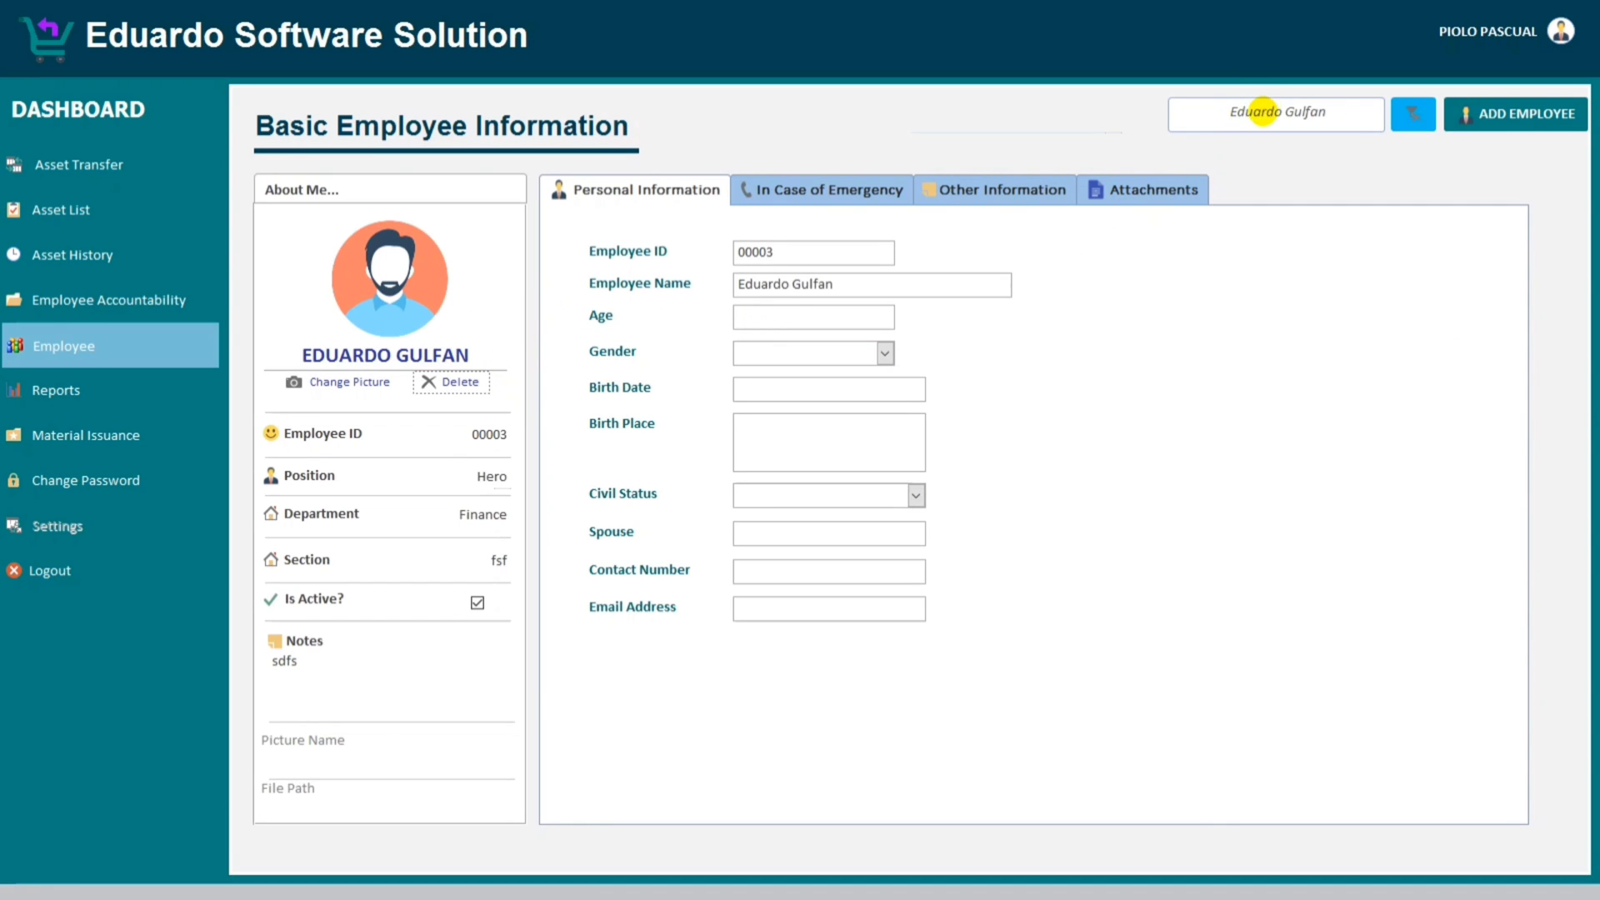
# - Delete employee 00011's photo and check that C:\Images only holds employee 00005's image
pyautogui.click(1257, 111)
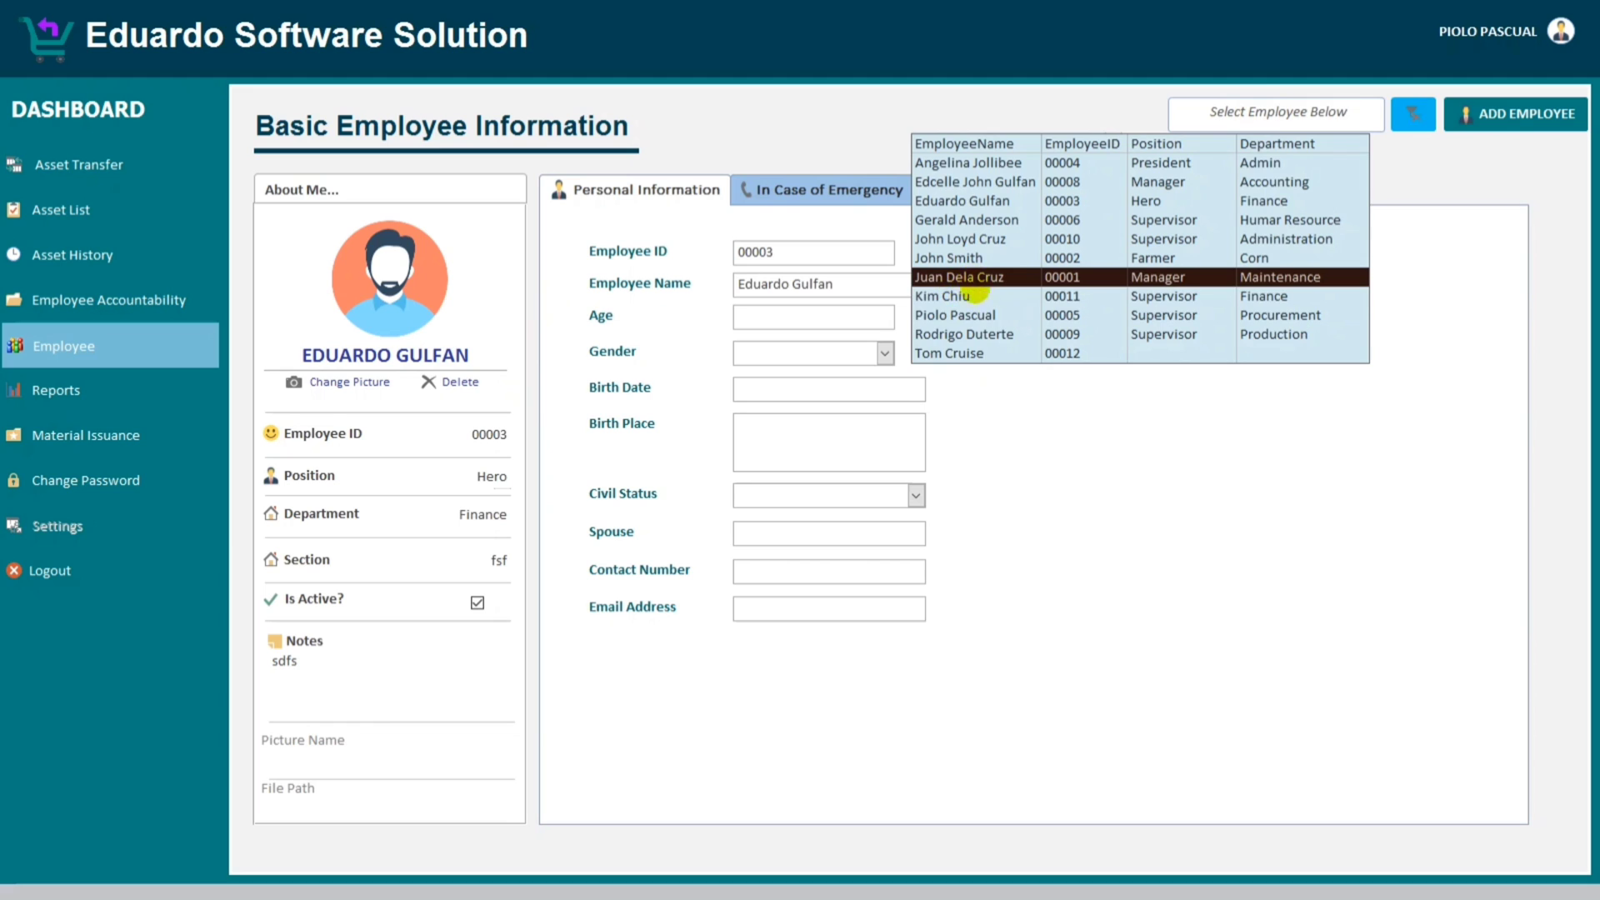
pyautogui.click(973, 298)
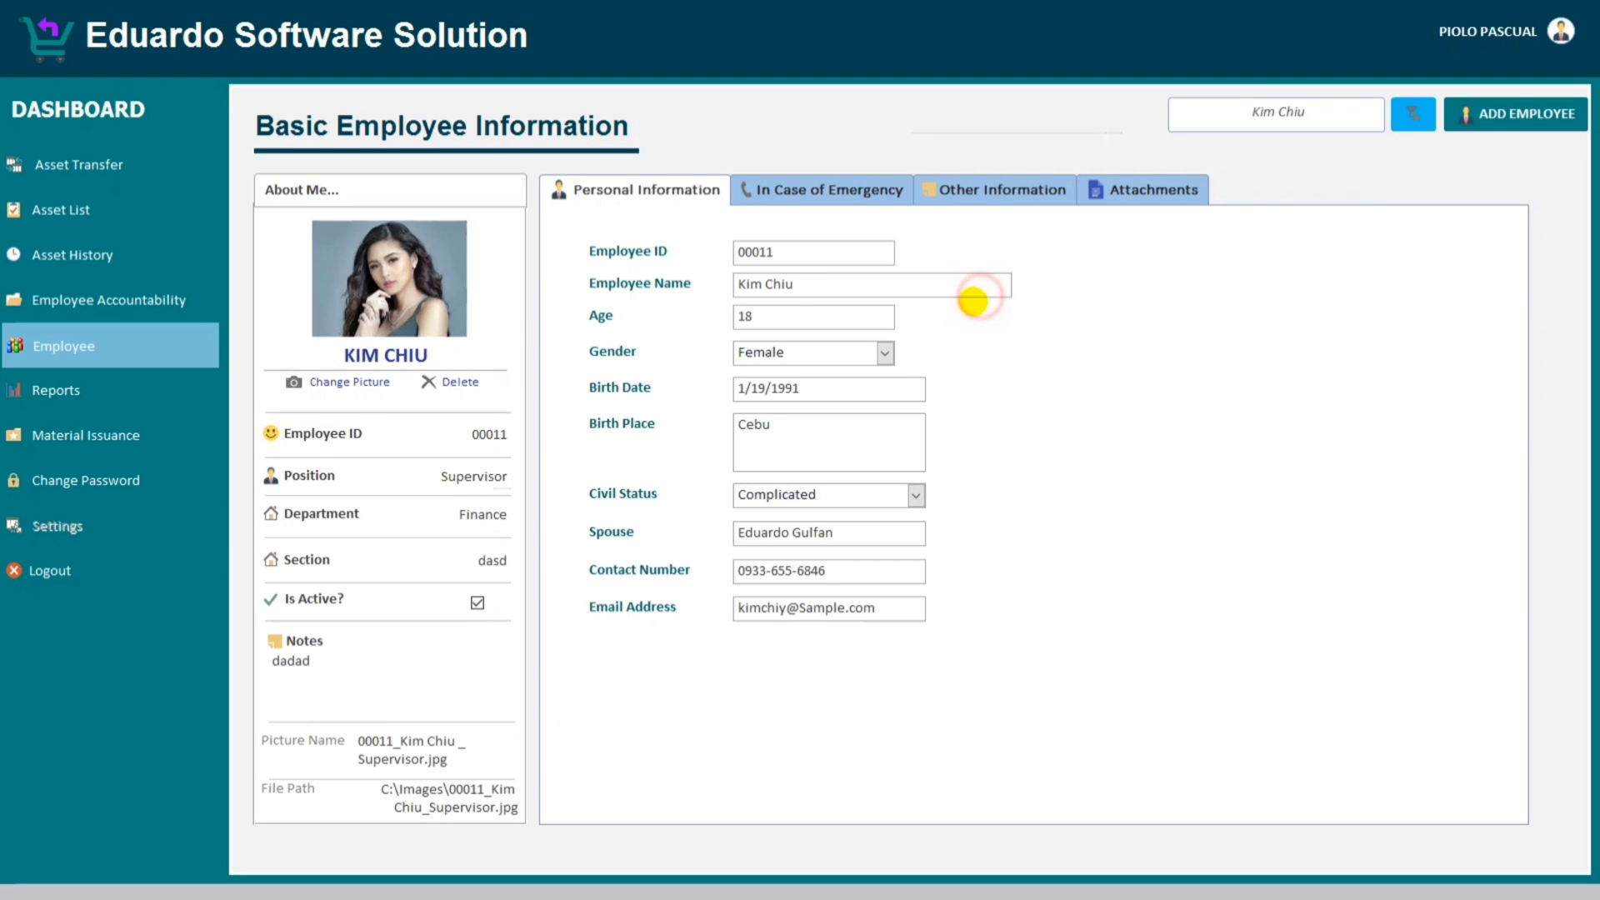
pyautogui.click(447, 381)
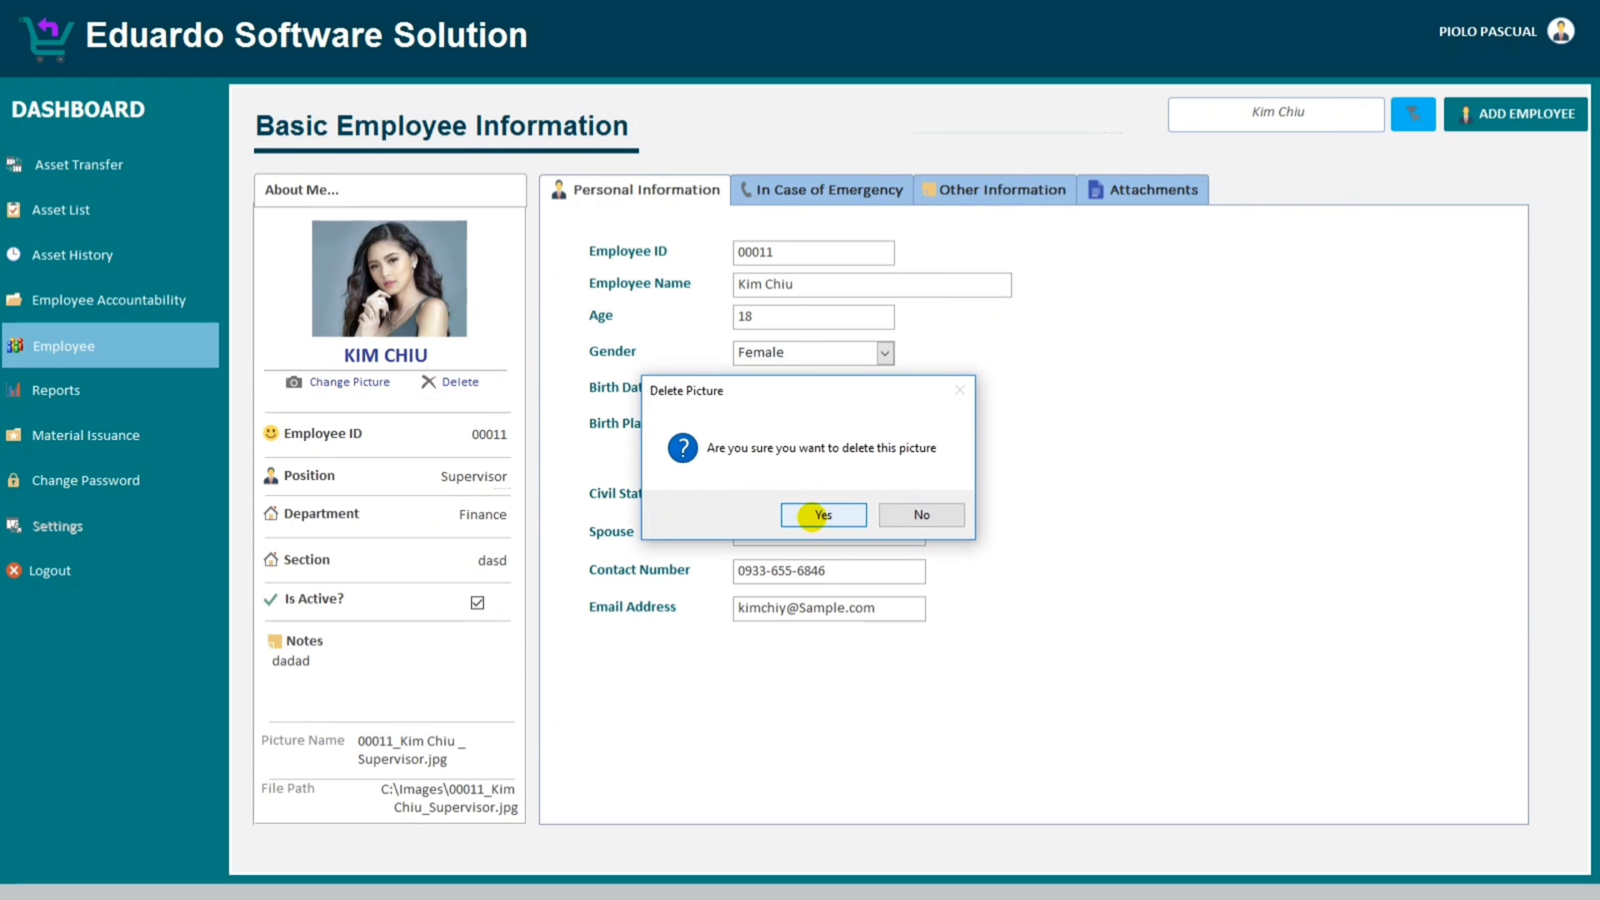
pyautogui.click(811, 517)
pyautogui.click(843, 512)
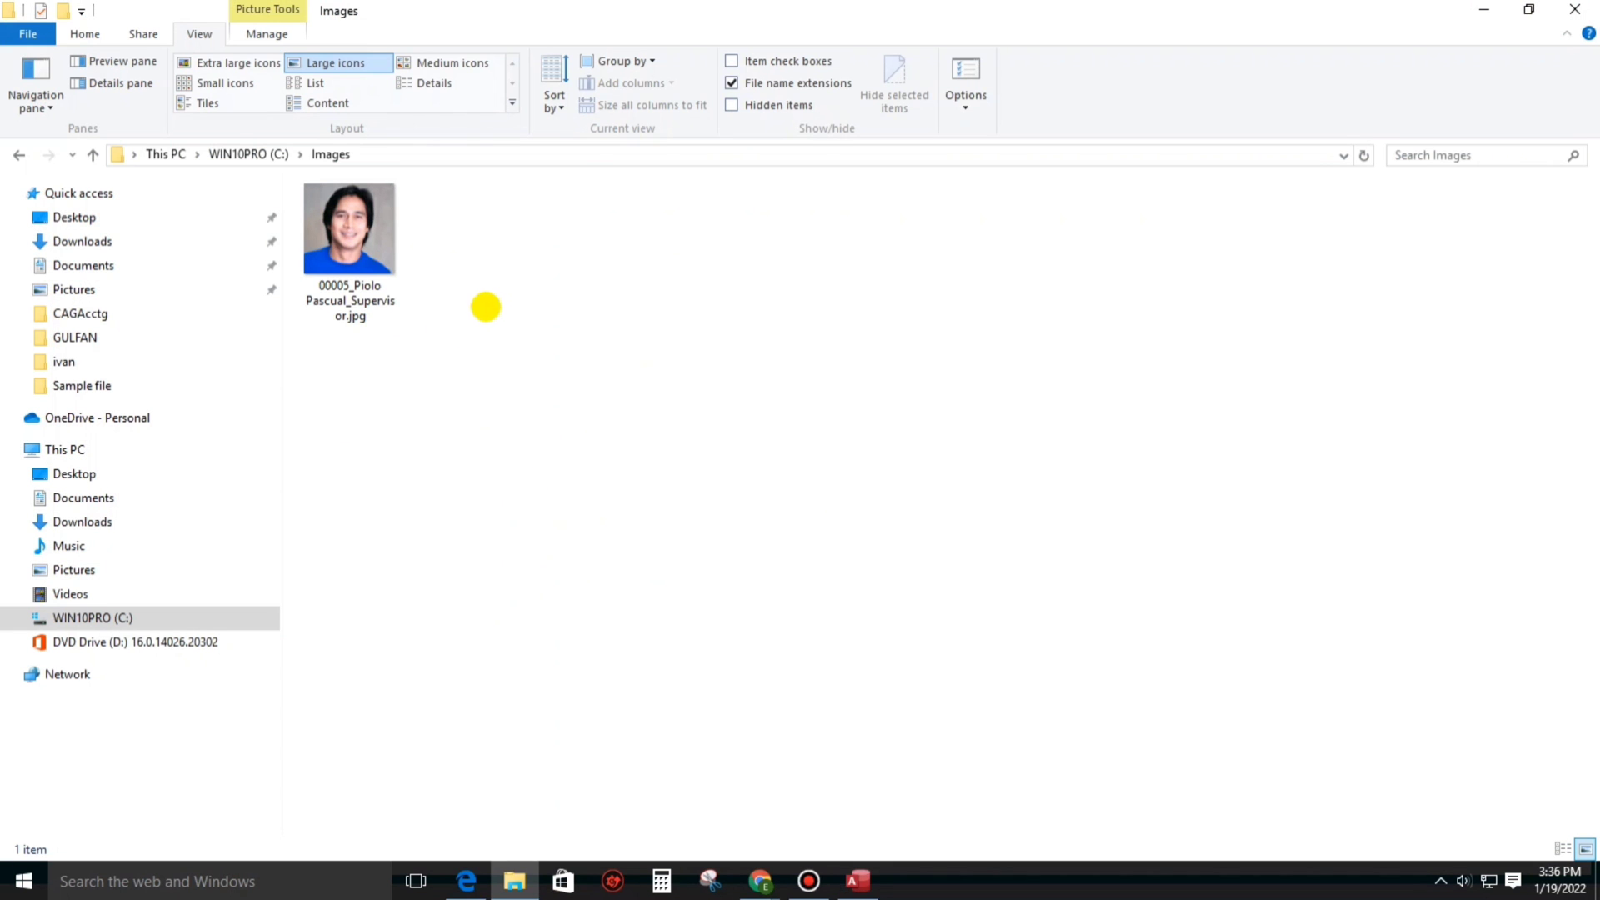
pyautogui.click(492, 293)
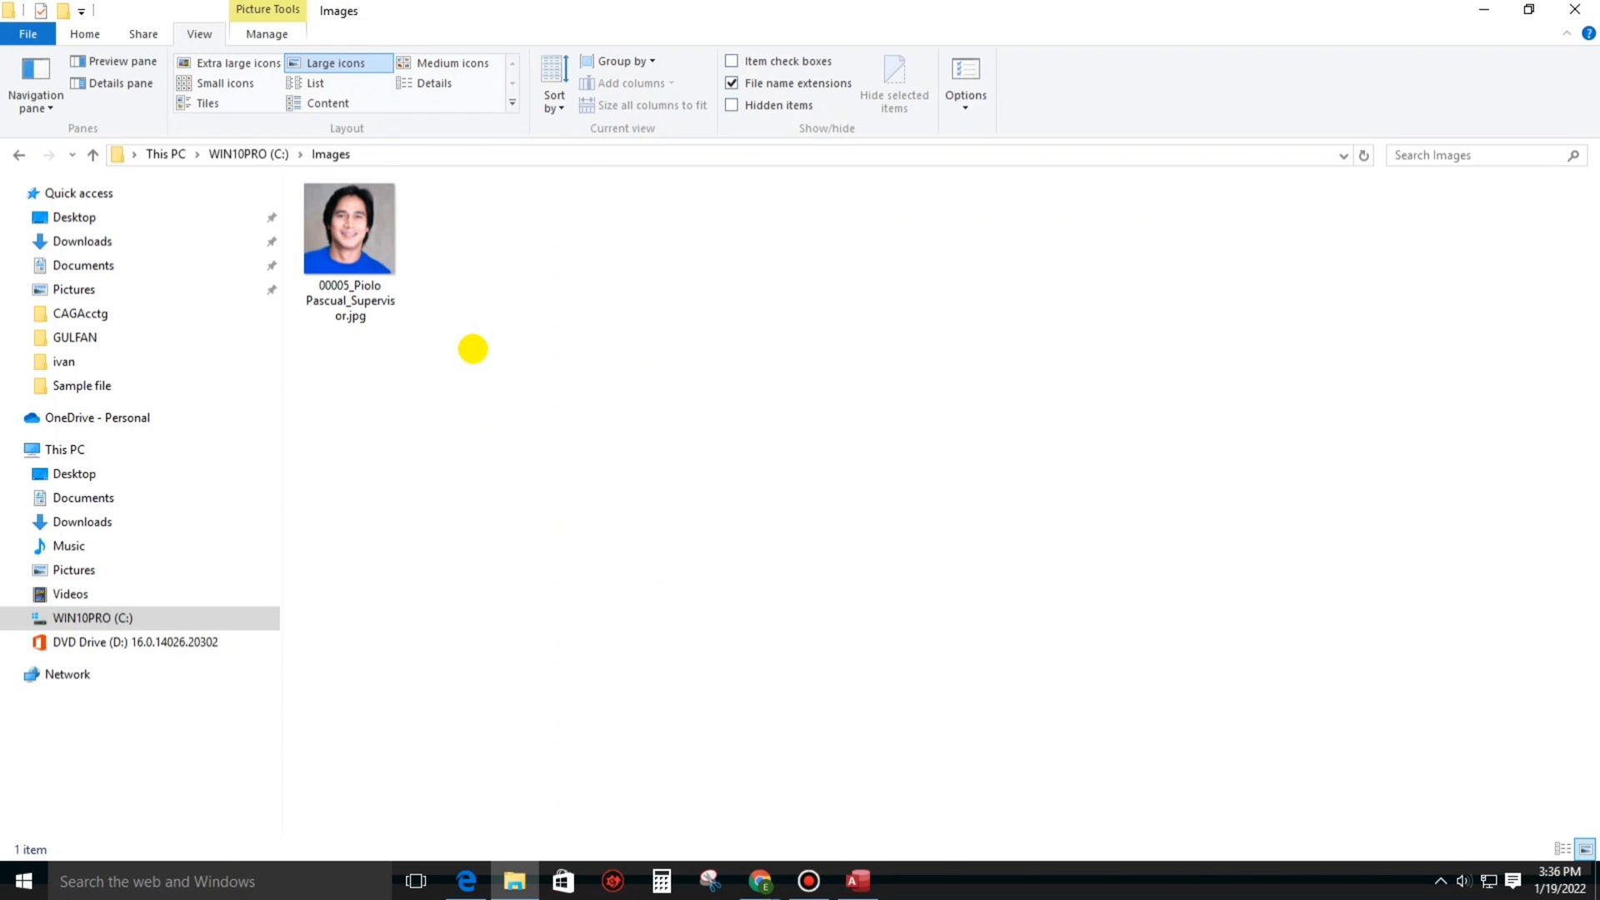